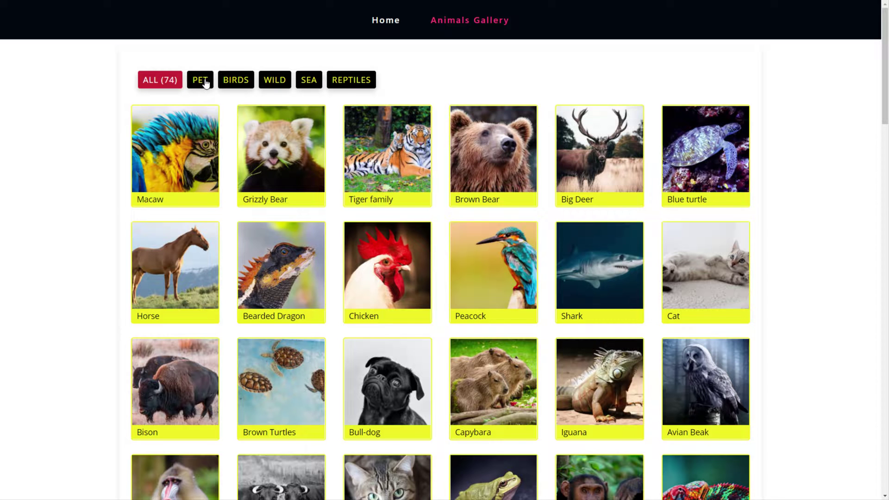
Filter the gallery to Pet, then Birds, open the Macaw photo enlarged and page through the next photos.
left_click(203, 83)
left_click(250, 84)
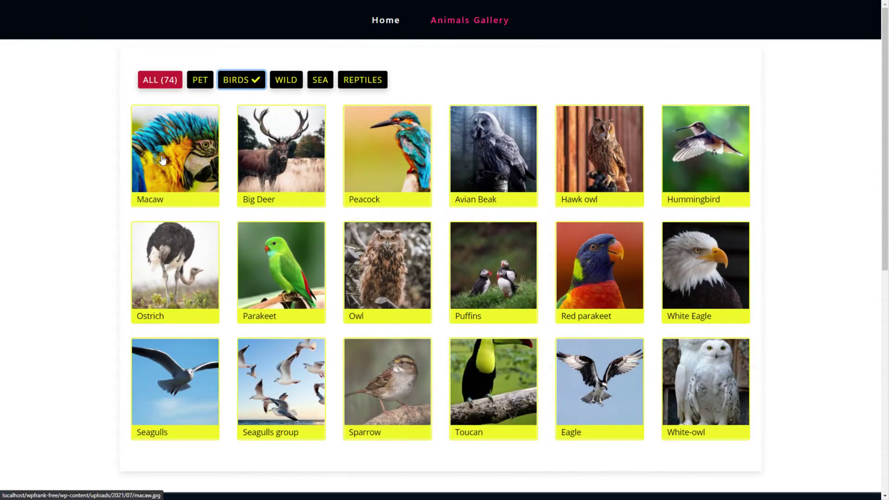
left_click(162, 159)
left_click(794, 232)
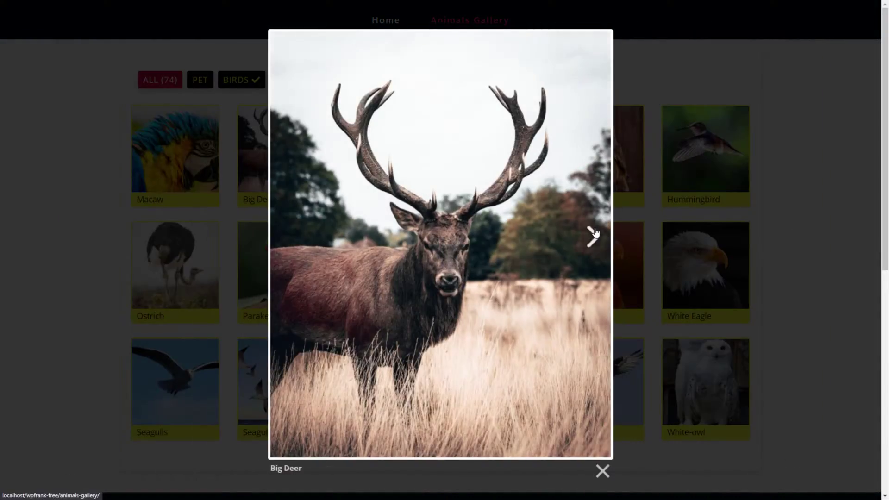
left_click(595, 233)
left_click(730, 234)
left_click(620, 237)
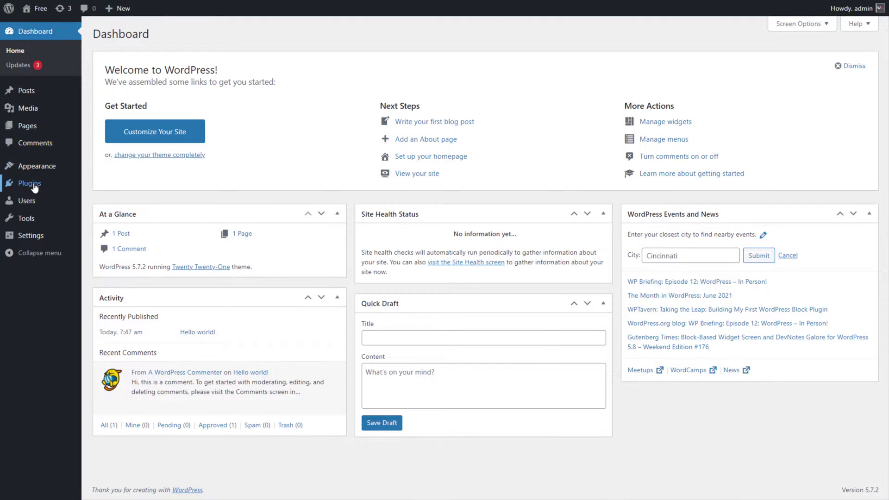
Search the plugin directory for 'Filter Gallery', then install and activate it.
mouse_move(33, 184)
left_click(106, 201)
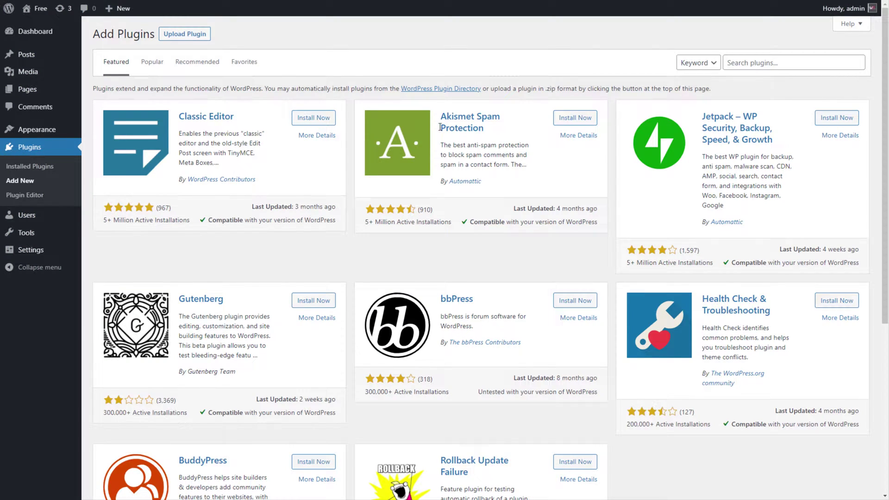
left_click(745, 62)
type("Filter Gallery")
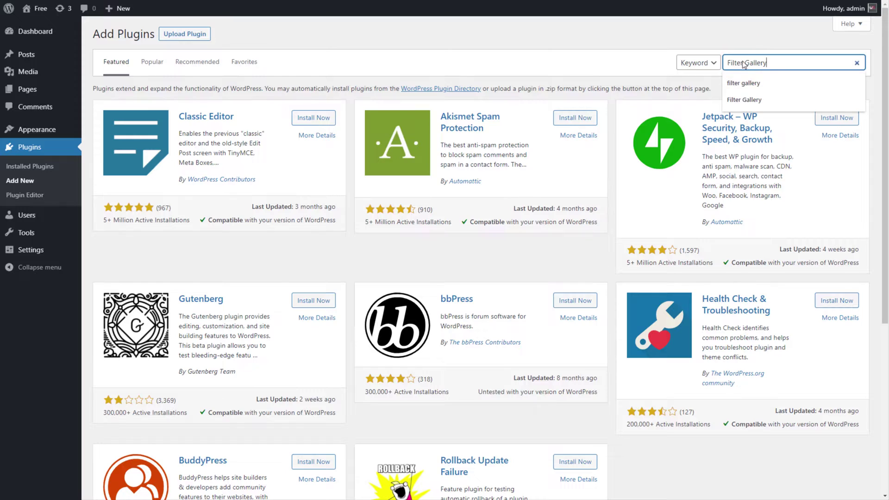
key("Return")
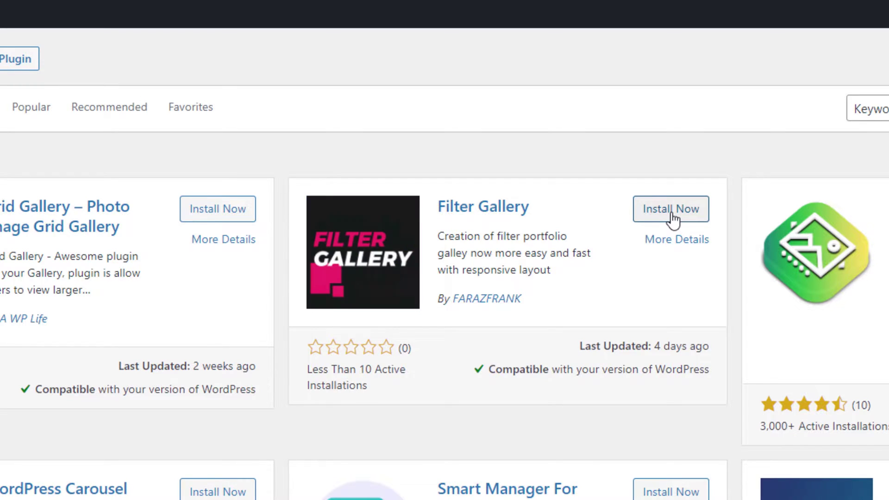
left_click(671, 212)
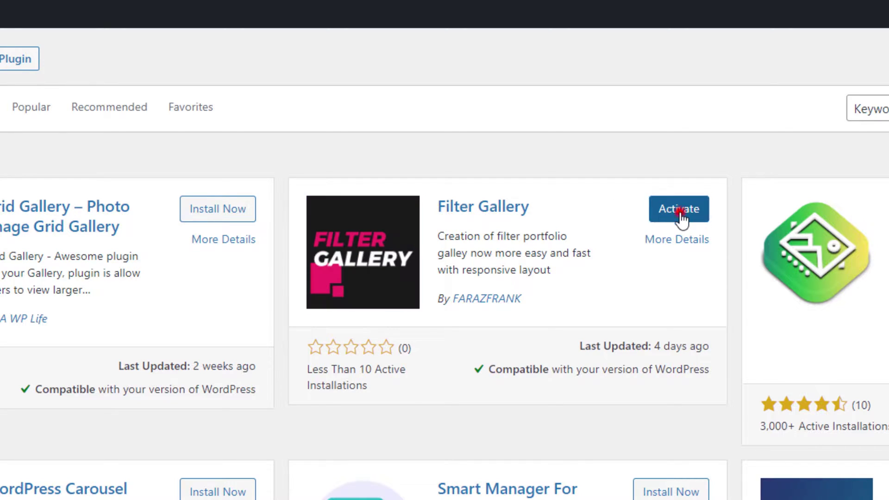
left_click(674, 218)
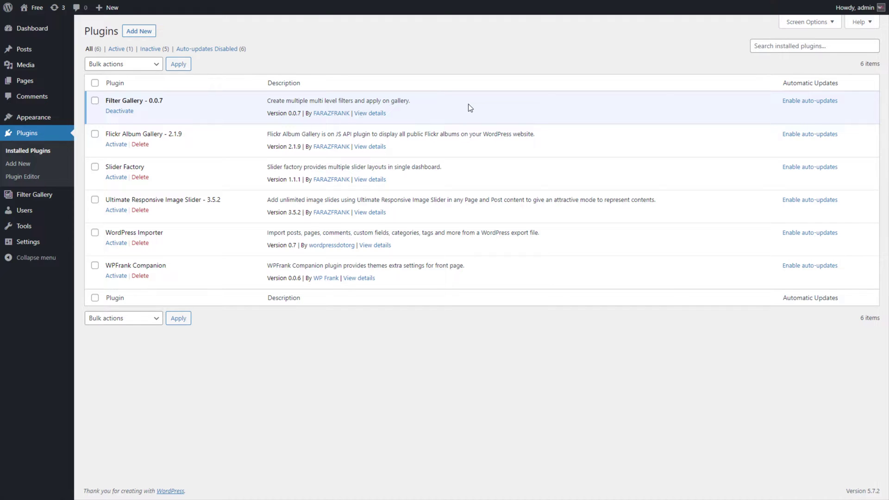
Start a new Filter Gallery gallery and enter 'Animals Gallery' as its title.
left_click(26, 192)
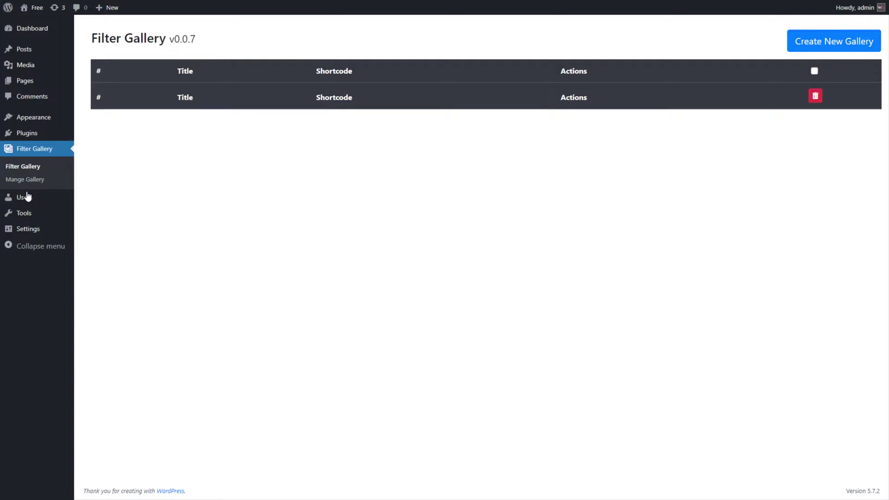
left_click(834, 51)
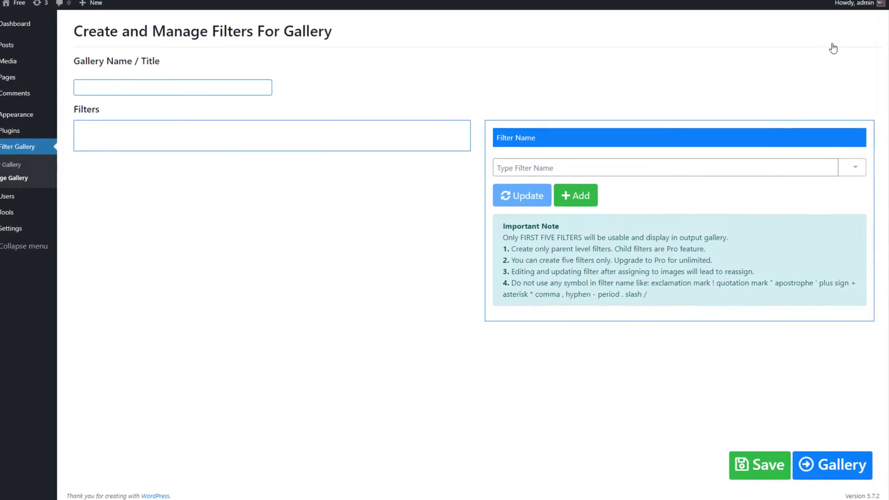
double_click(531, 228)
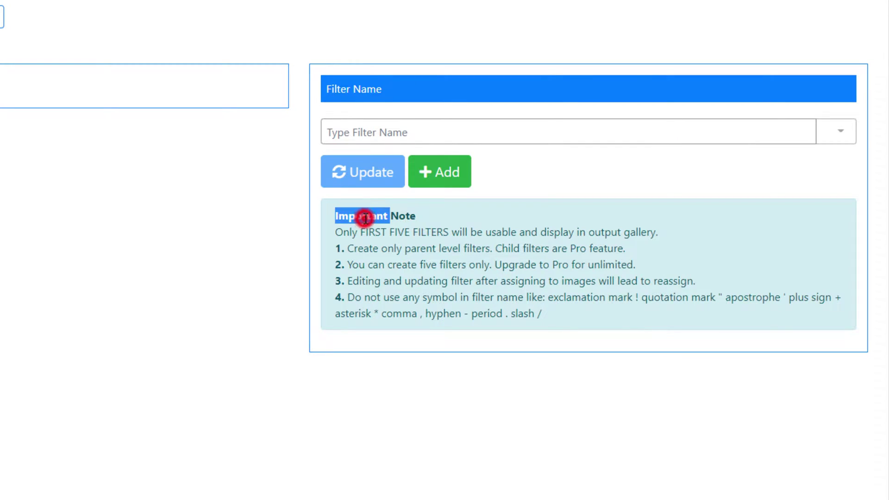
left_click(366, 218)
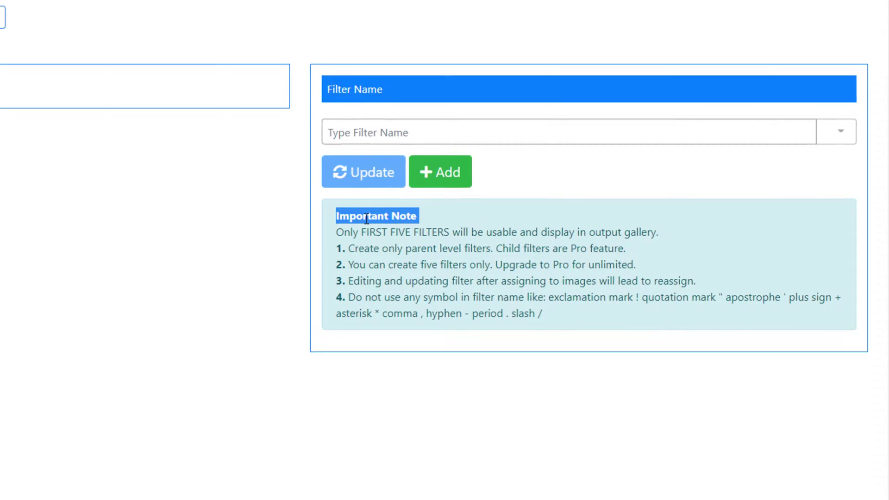
left_click(147, 103)
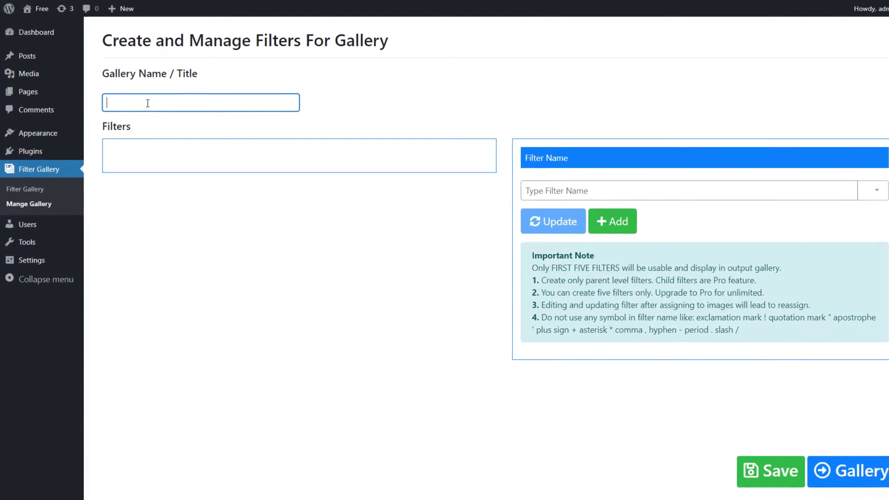
type("Animals Gallery")
Add the filters Pet, Birds and Wild to the gallery.
left_click(571, 186)
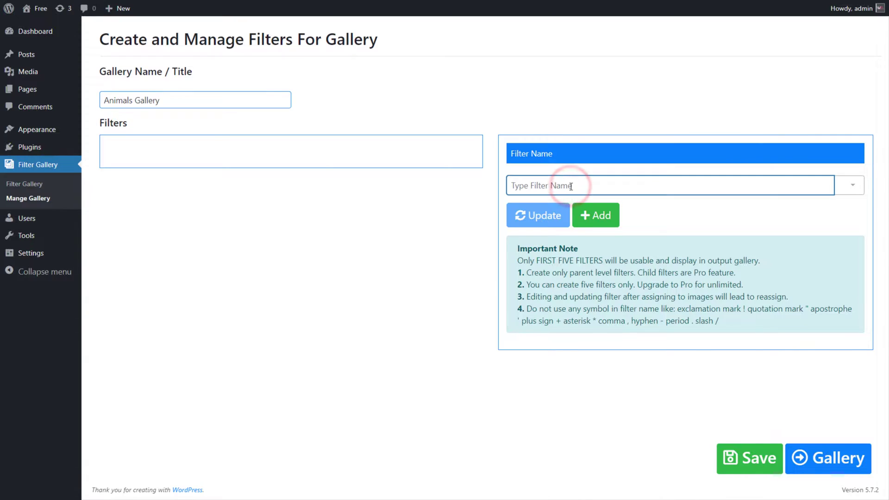
type("Pet")
left_click(597, 223)
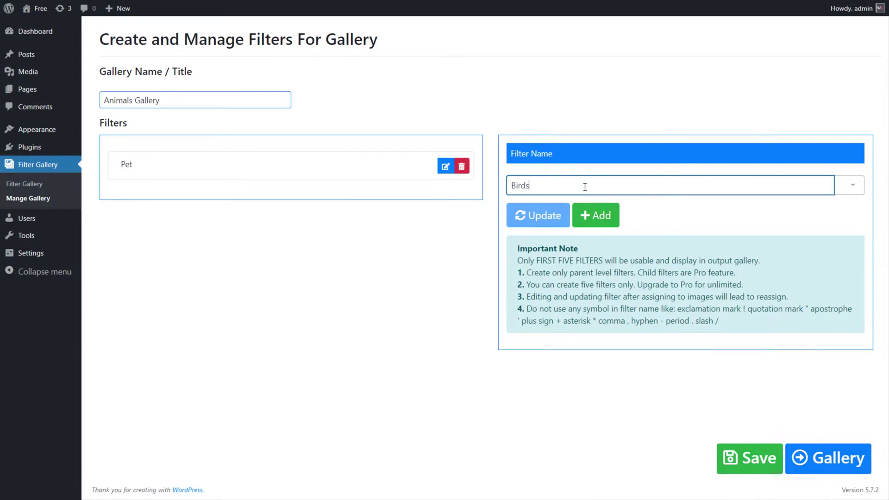
left_click(596, 215)
left_click(599, 188)
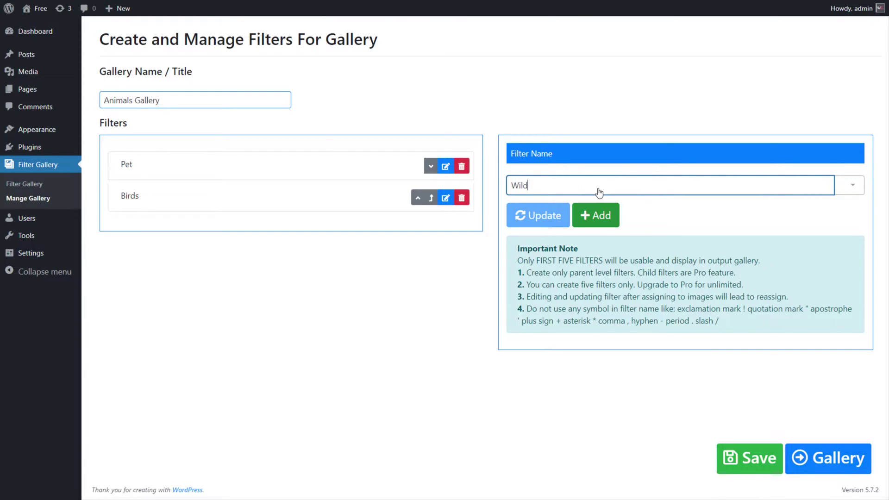
left_click(597, 222)
Add the remaining filters Sea and Reptiles.
left_click(595, 187)
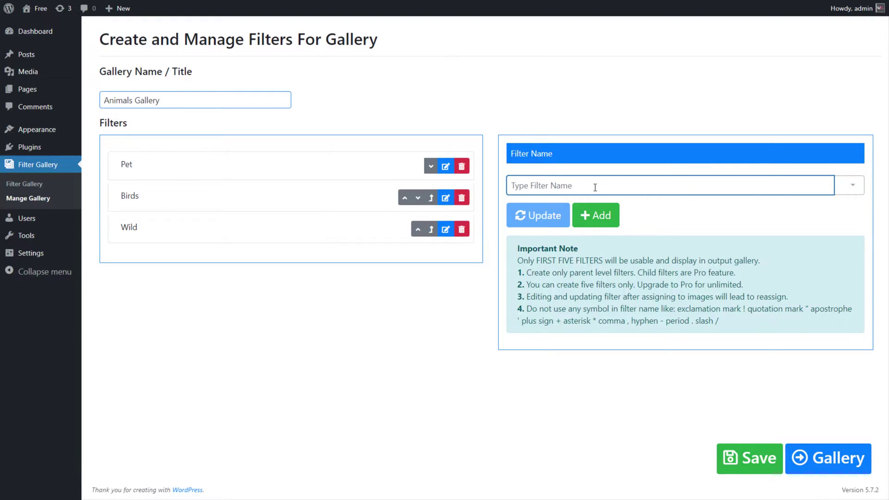
type("Sea")
left_click(601, 215)
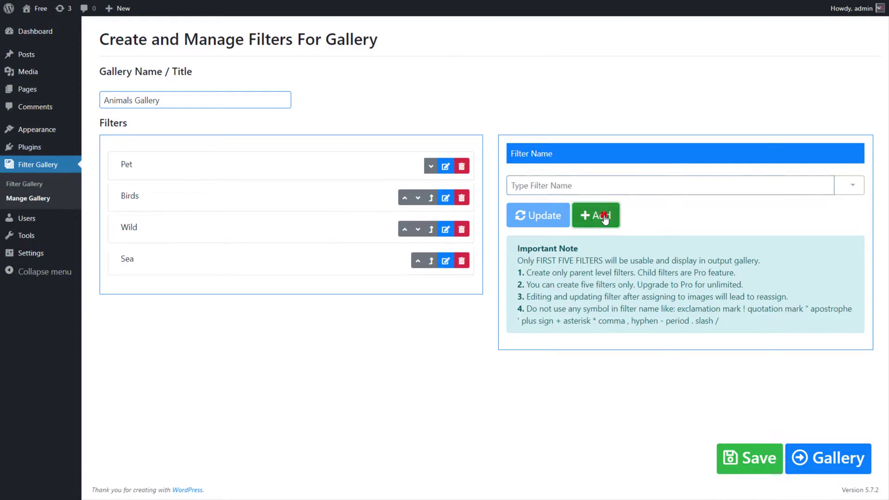
left_click(602, 187)
type("Reptiles")
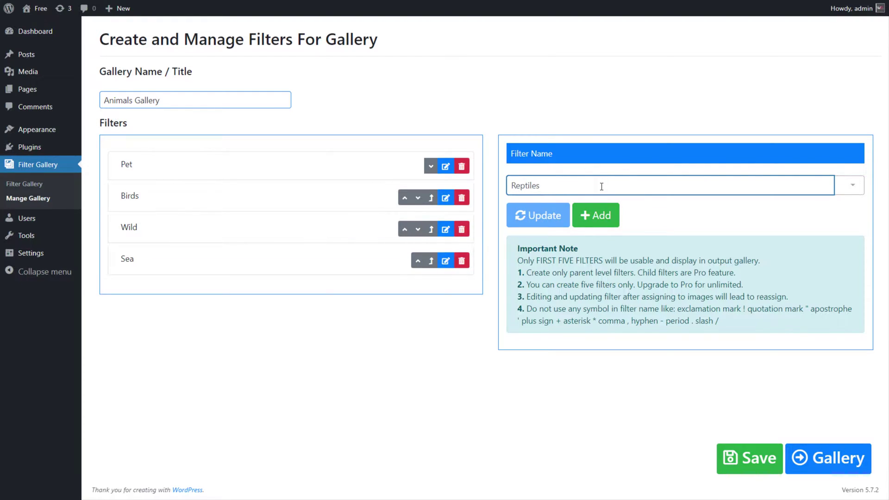
left_click(597, 218)
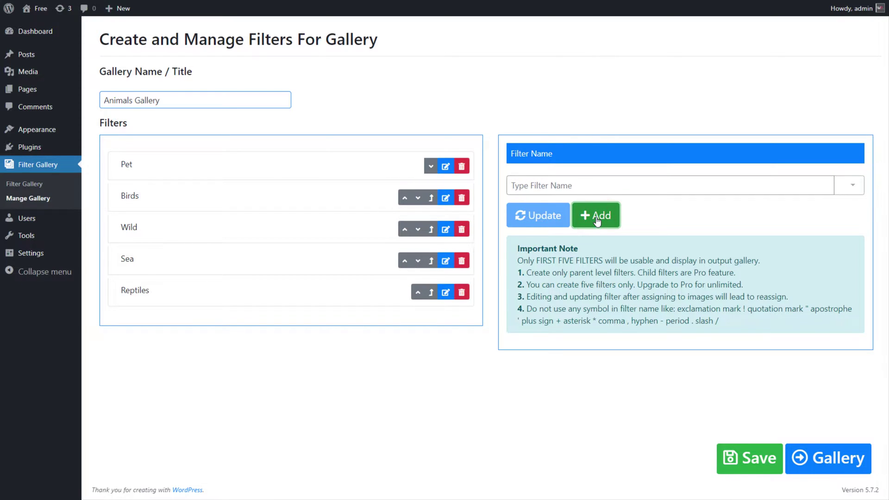
Move the Pet filter below Birds, then back to the top of the list.
left_click(431, 168)
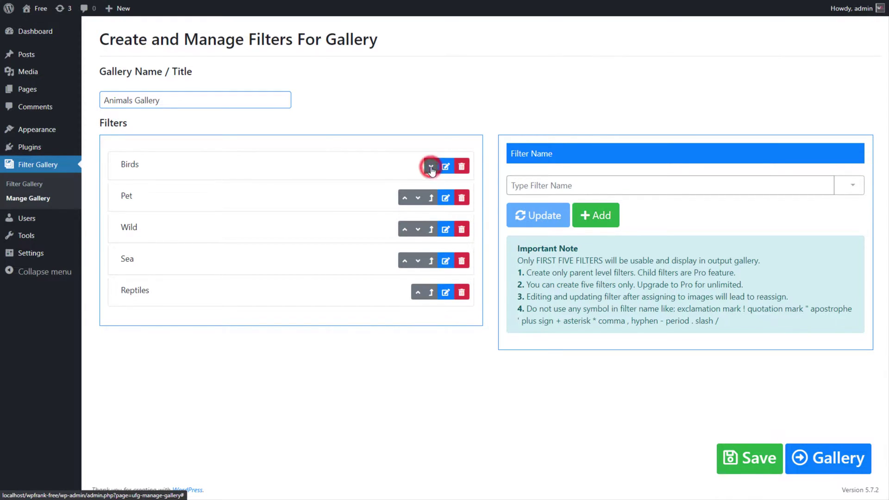
left_click(404, 198)
left_click(431, 168)
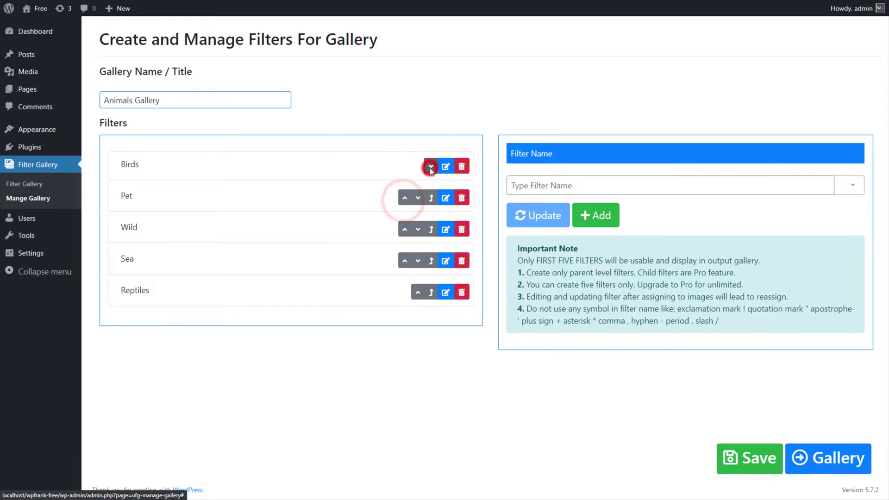
left_click(404, 199)
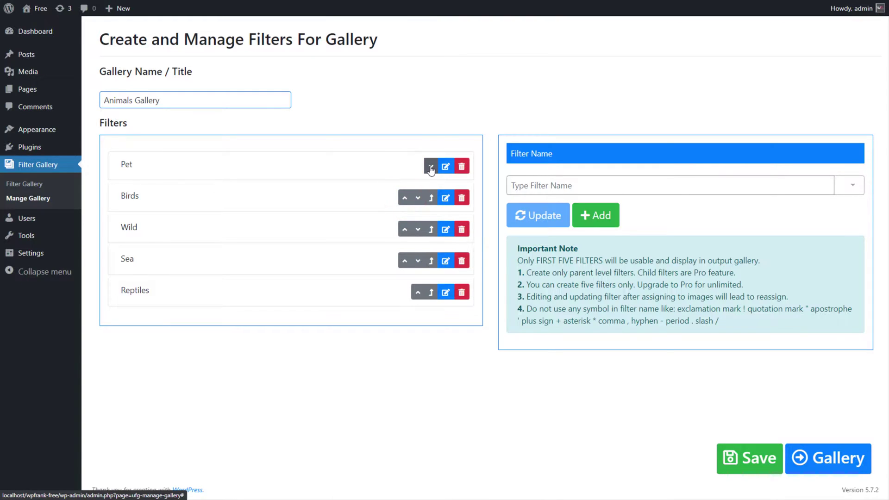
Rename the first filter to 'Pet 2', then back to 'Pet'.
left_click(446, 167)
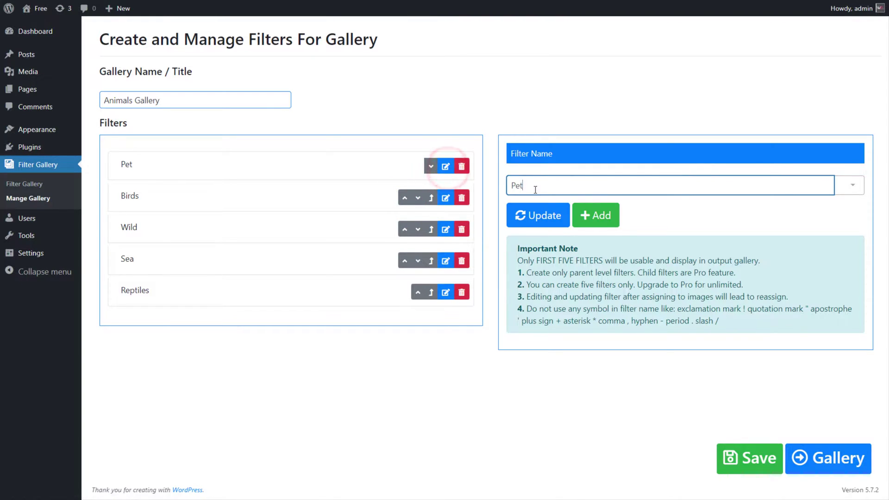
left_click(542, 214)
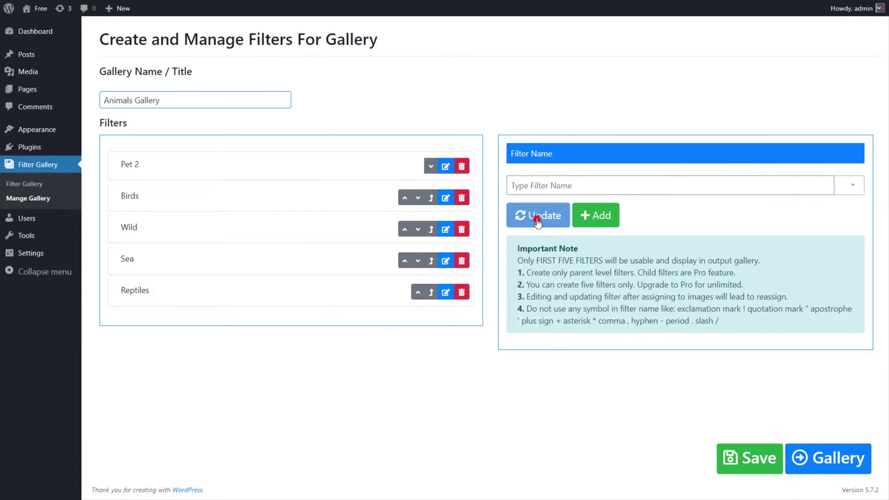
left_click(446, 166)
left_click(547, 186)
key("BackSpace")
key("BackSpace")
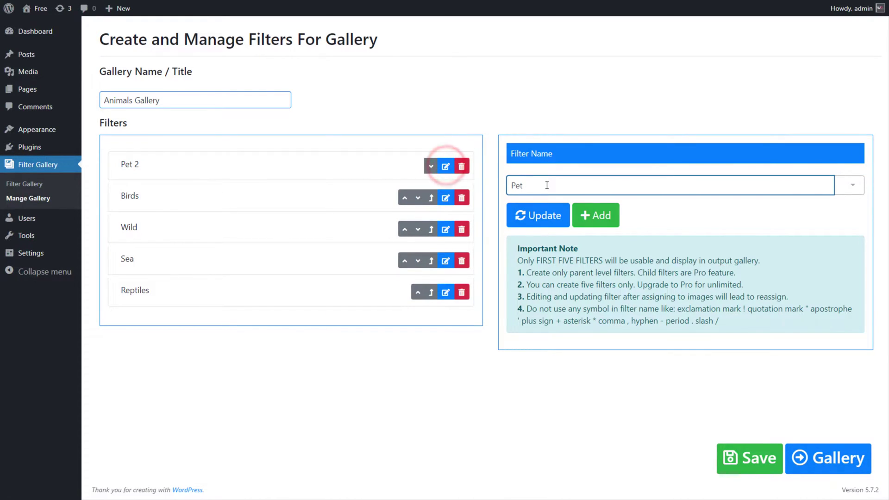
left_click(541, 215)
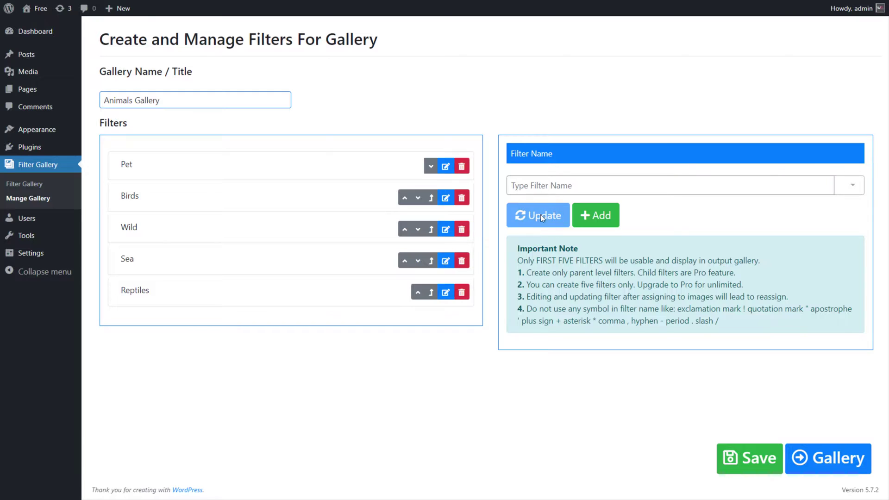
Cancel deleting the Pet filter and save the gallery's five filters.
left_click(461, 166)
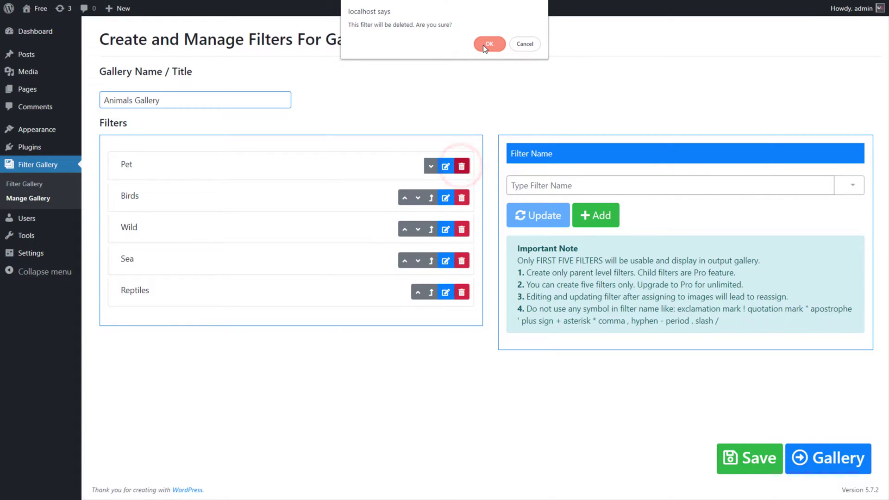
left_click(525, 44)
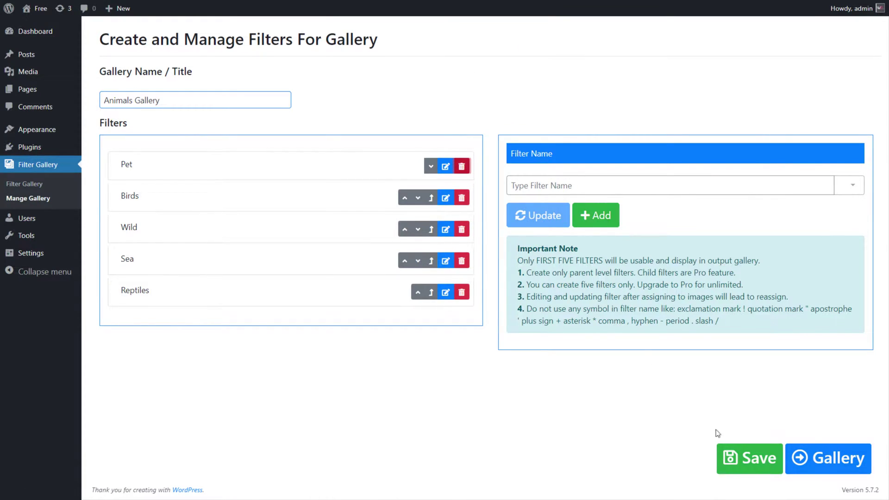
left_click(747, 468)
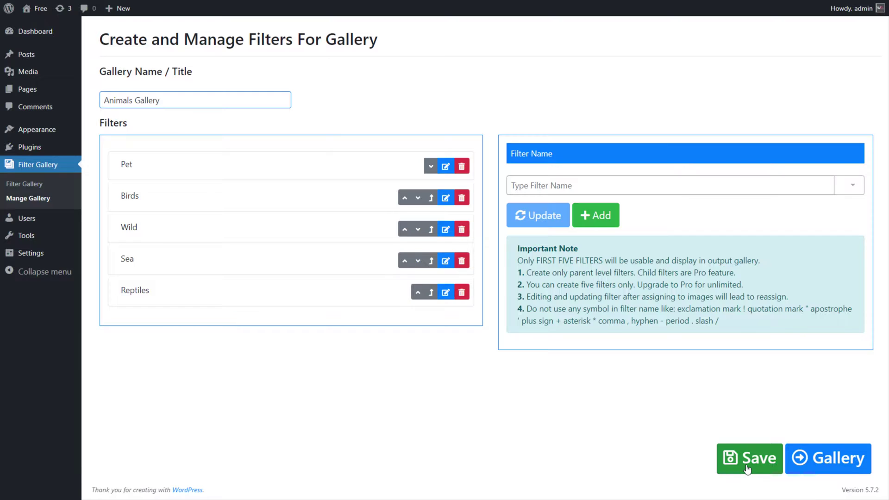
Upload all the animal image files from the computer and add them to the gallery.
left_click(826, 471)
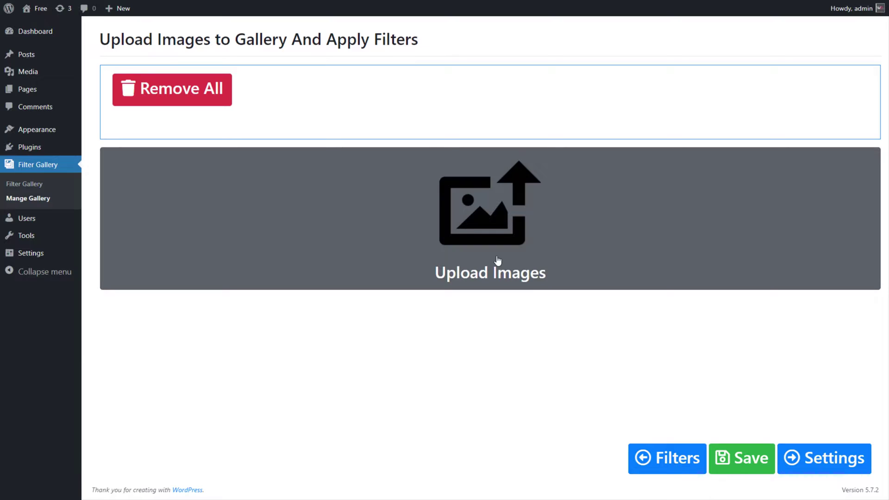
left_click(497, 258)
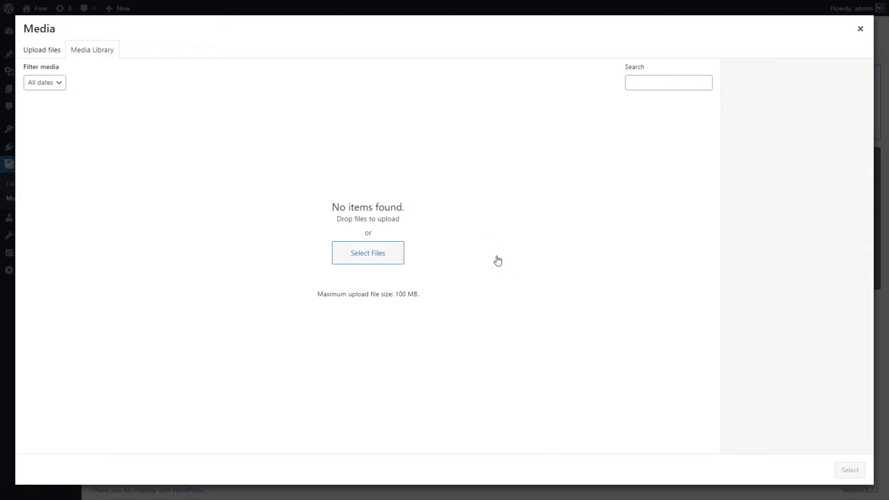
left_click(368, 252)
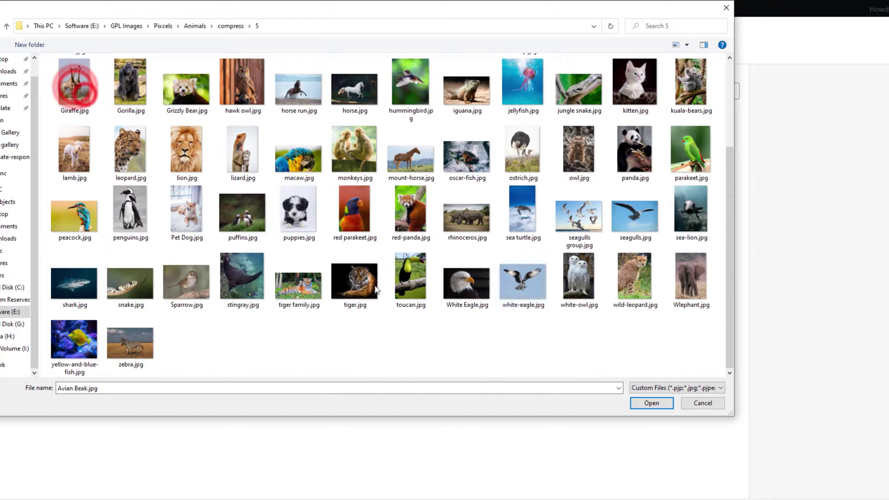
key("ctrl+a")
left_click(651, 403)
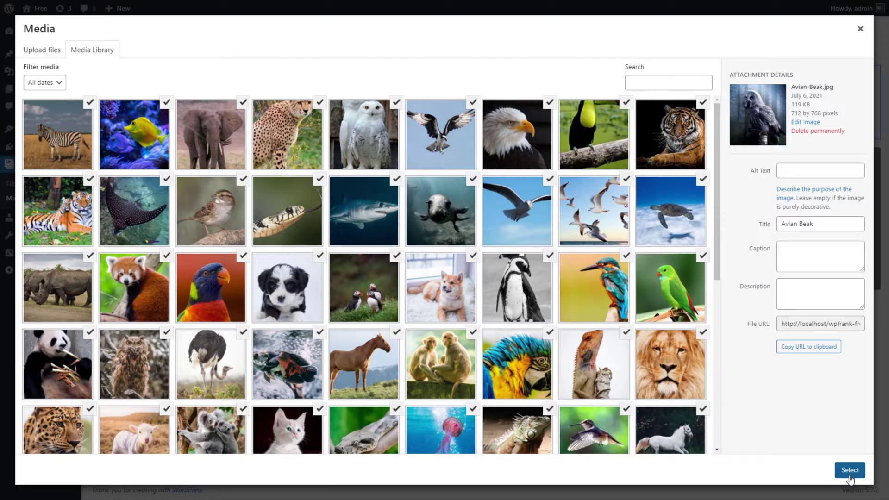
left_click(850, 470)
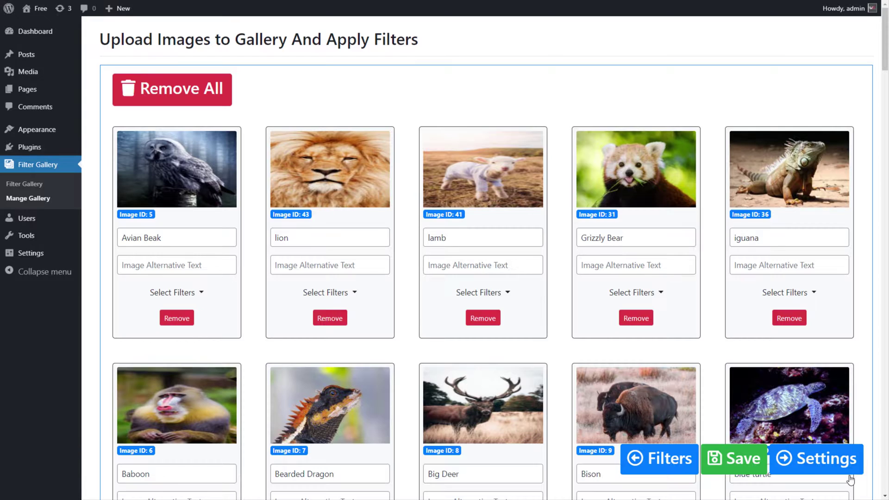
Tag Avian Beak as Birds, lion Wild, lamb Pet, Grizzly Bear Wild, iguana Reptiles.
left_click(201, 294)
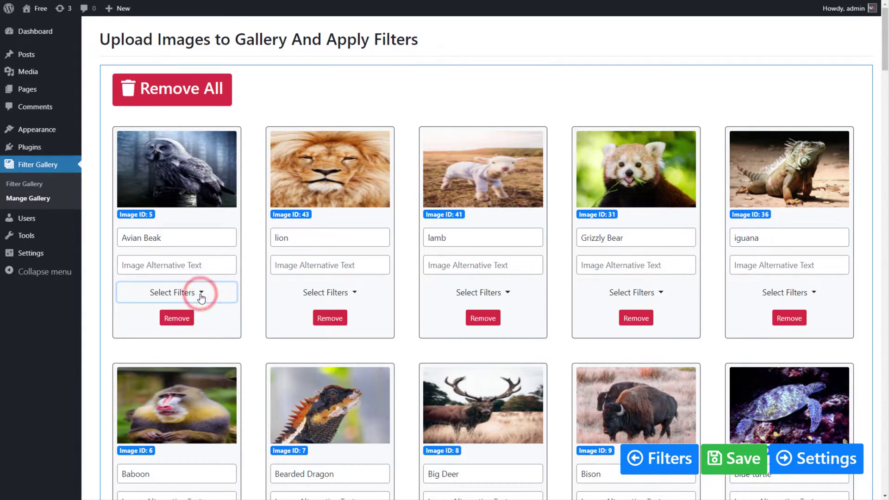
left_click(132, 353)
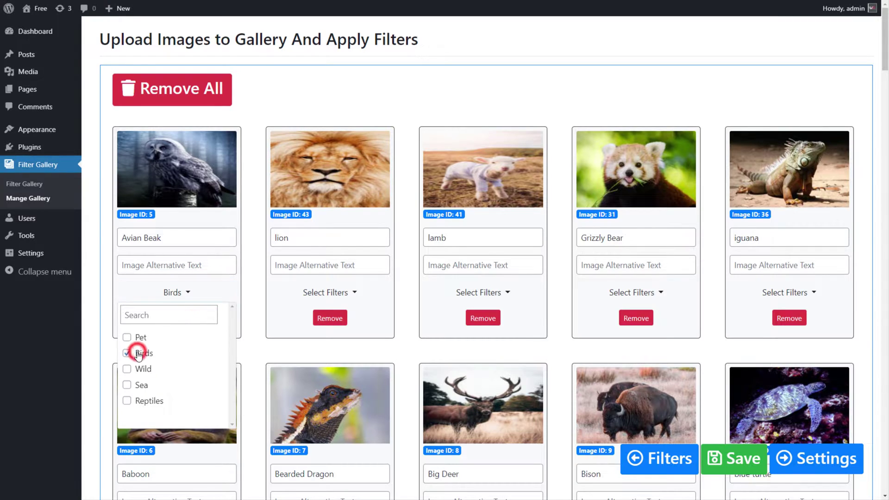
left_click(340, 297)
left_click(350, 294)
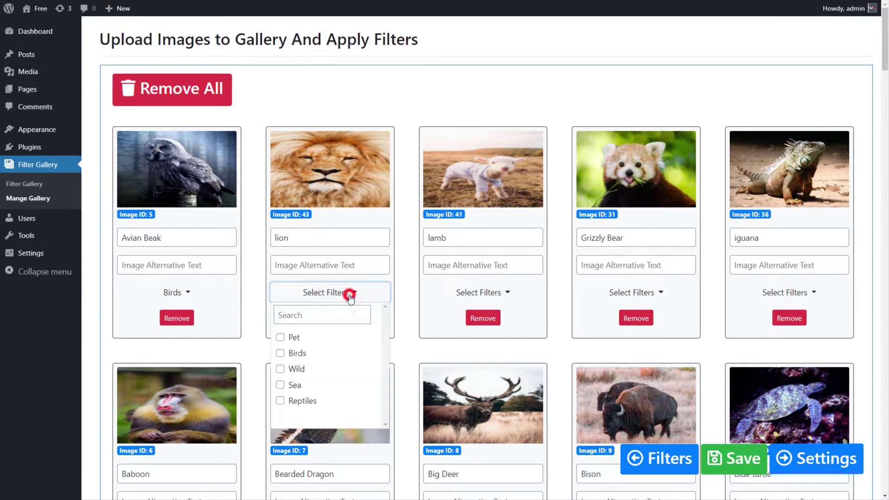
left_click(297, 369)
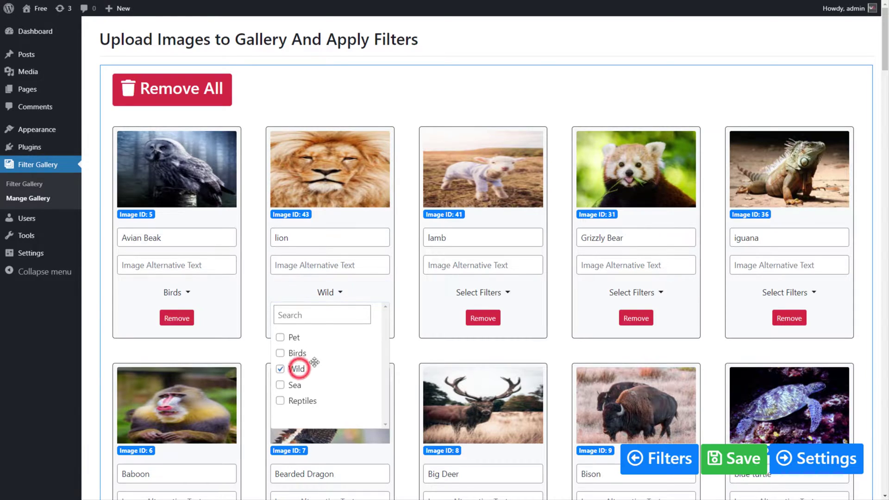
left_click(493, 295)
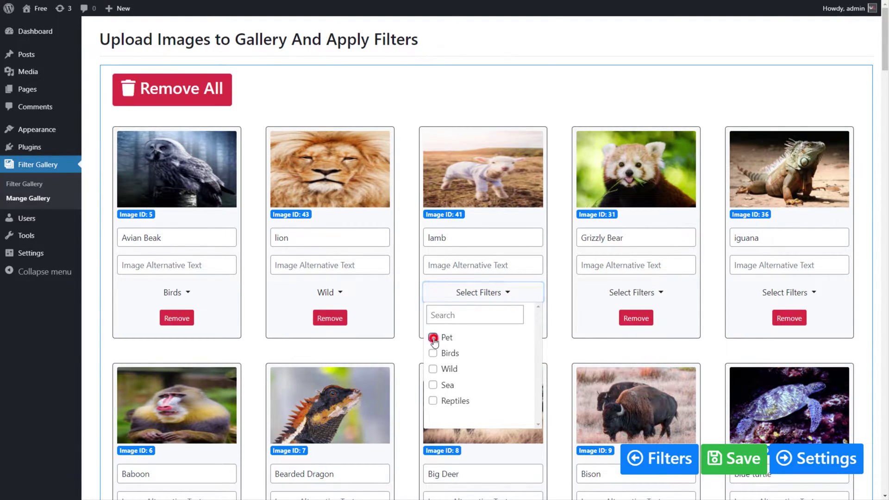
left_click(433, 337)
left_click(639, 294)
left_click(600, 370)
left_click(790, 292)
left_click(764, 401)
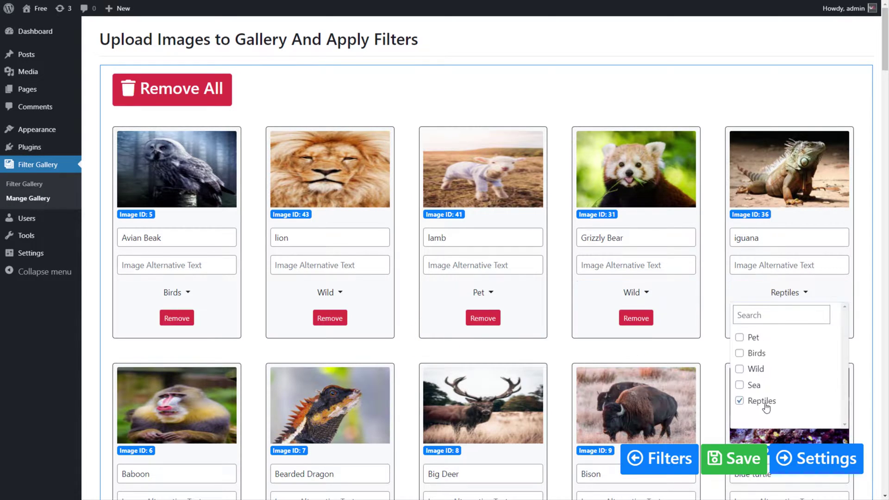
left_click(789, 292)
Tag Baboon as Wild, Bearded Dragon and blue turtle as Reptiles, and set Big Deer and Bison filters.
scroll(195, 204, "down", 7)
left_click(177, 203)
left_click(144, 278)
left_click(329, 203)
left_click(302, 309)
left_click(479, 203)
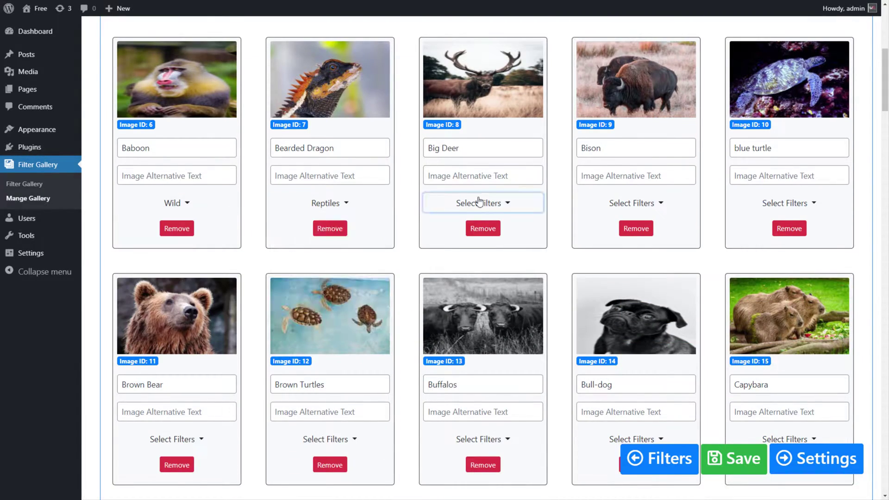
left_click(444, 262)
left_click(632, 202)
left_click(602, 280)
left_click(785, 203)
left_click(741, 311)
Tag Brown Bear as Birds, Brown Turtles Reptiles, Buffalos Wild, Bull-dog Pet, Capybara Wild.
scroll(741, 278, "down", 5)
left_click(176, 221)
left_click(145, 281)
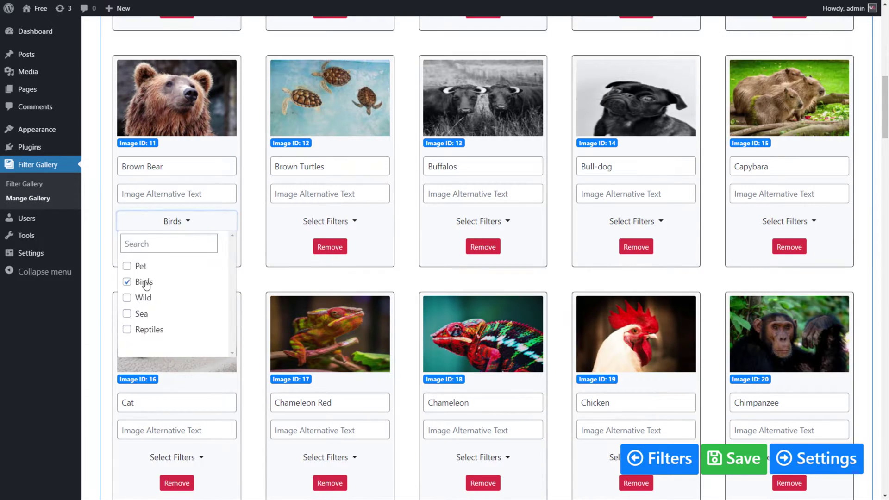
left_click(330, 221)
left_click(288, 329)
left_click(483, 221)
left_click(451, 298)
left_click(636, 221)
left_click(602, 266)
left_click(790, 221)
left_click(759, 299)
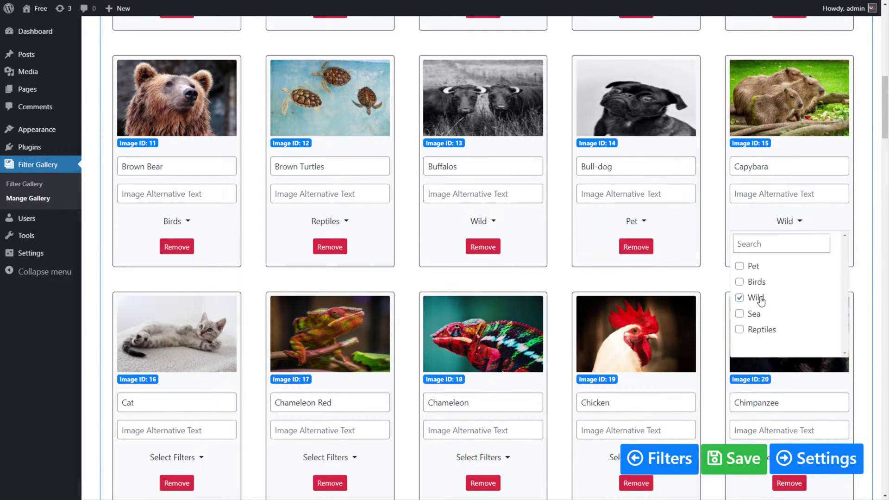
Tag Cat and Chicken as Pet and both Chameleon images as Reptiles.
scroll(760, 299, "down", 5)
left_click(176, 225)
left_click(139, 271)
left_click(330, 226)
left_click(296, 335)
left_click(483, 226)
left_click(451, 334)
left_click(785, 225)
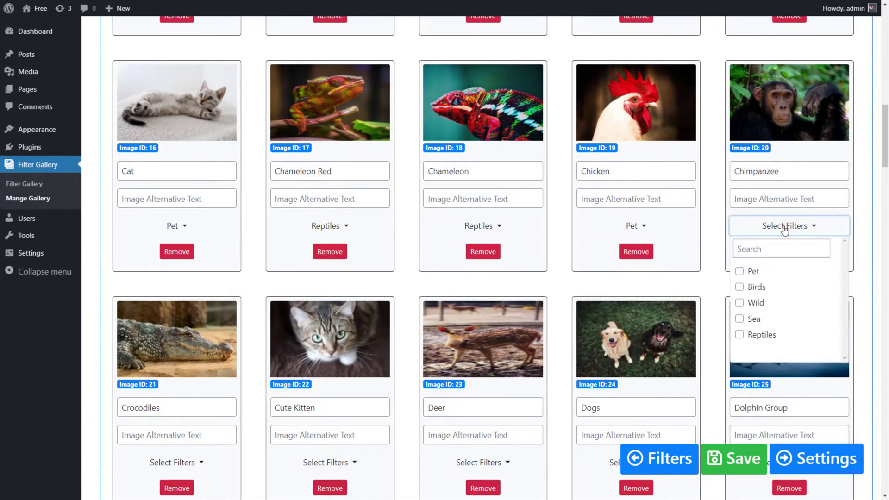
Tag Crocodiles as Reptiles, Cute Kitten and Dogs as Pet, and Deer as Wild.
scroll(560, 293, "down", 5)
left_click(177, 230)
left_click(127, 340)
left_click(330, 230)
left_click(280, 276)
left_click(483, 230)
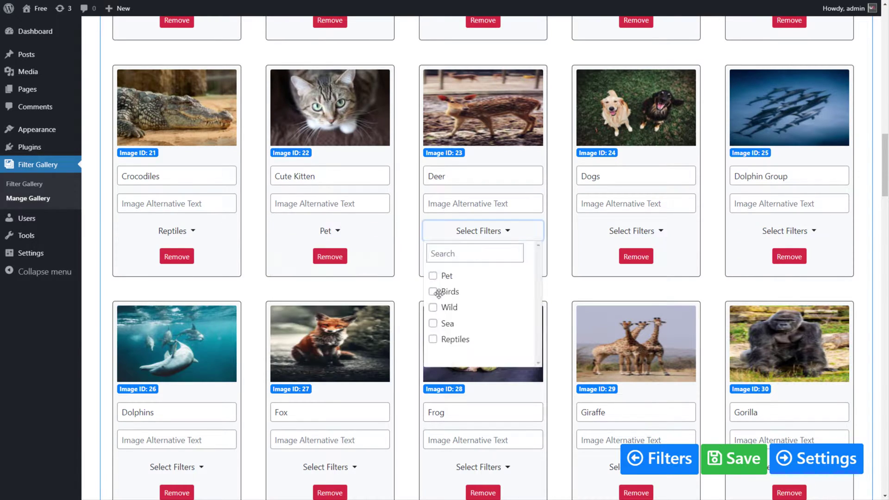
left_click(433, 307)
left_click(636, 231)
left_click(585, 275)
left_click(790, 231)
Tag Dolphins as Sea, Fox and Gorilla as Wild, Frog as Reptiles, and set Giraffe's filter.
scroll(770, 278, "down", 5)
left_click(176, 235)
left_click(127, 328)
left_click(330, 235)
left_click(297, 312)
left_click(483, 235)
left_click(451, 344)
left_click(637, 235)
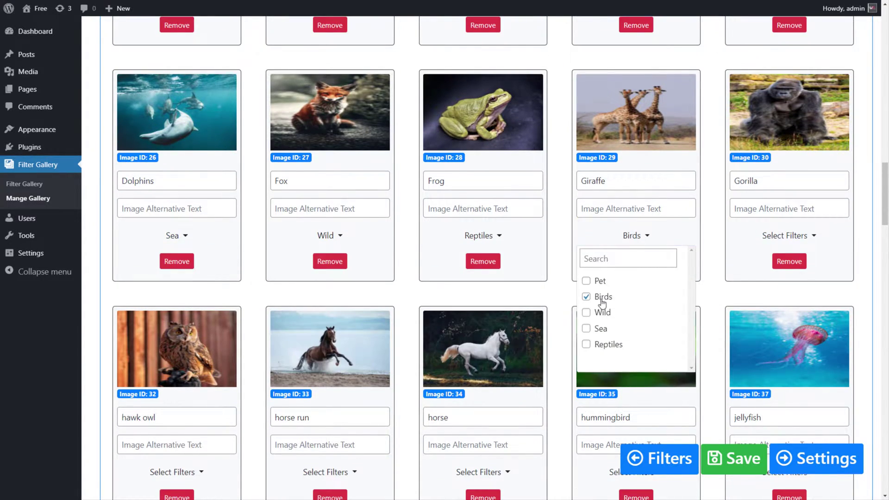
left_click(602, 312)
left_click(790, 235)
scroll(740, 292, "down", 5)
left_click(758, 288)
Tag shark and yellow-and-blue-fish as Sea, Wlephant and zebra as Wild, then save.
scroll(718, 262, "down", 15)
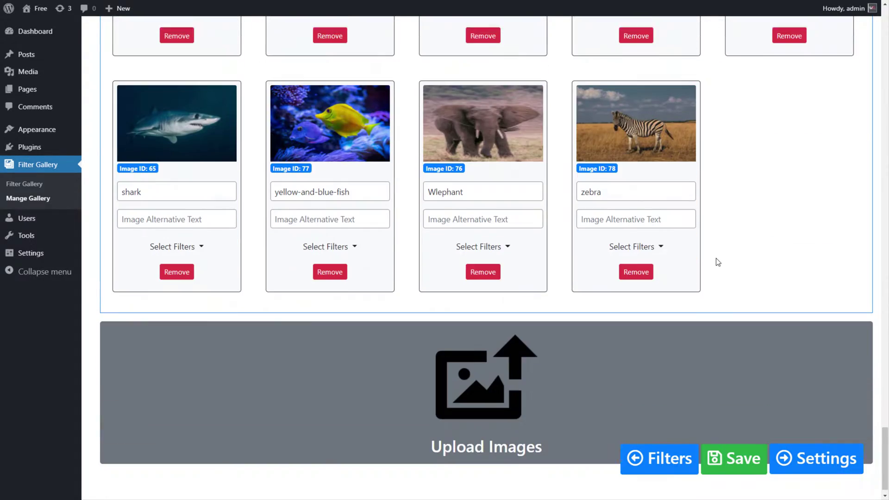
left_click(176, 229)
left_click(127, 322)
left_click(330, 229)
left_click(280, 322)
left_click(483, 229)
left_click(432, 306)
left_click(637, 228)
left_click(600, 305)
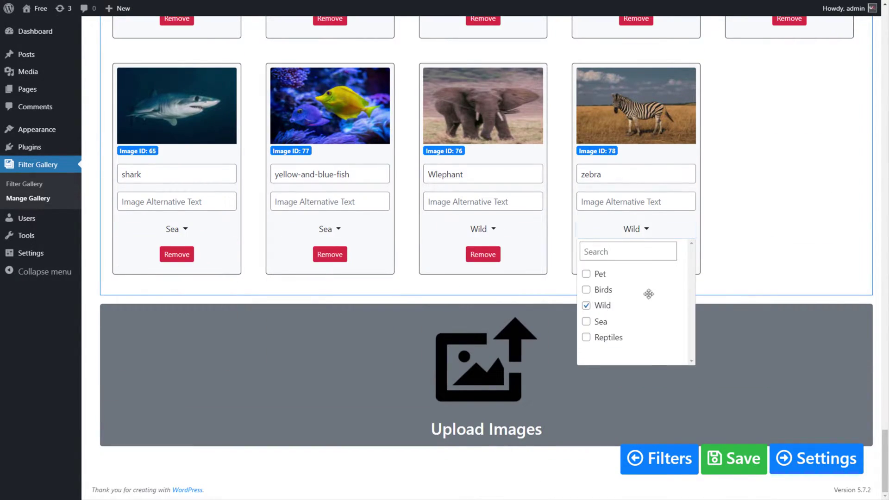
left_click(738, 467)
left_click(737, 468)
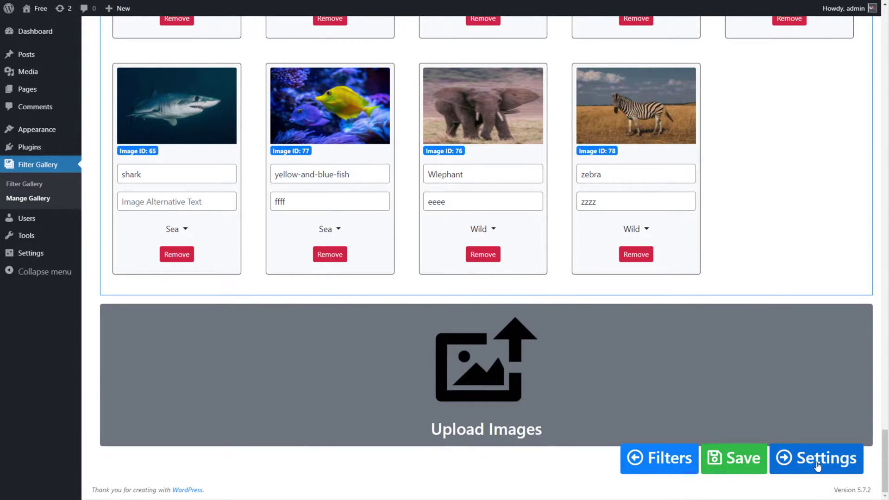
Open the gallery's Configure Settings page and save its filter, gallery and lightbox settings.
left_click(819, 466)
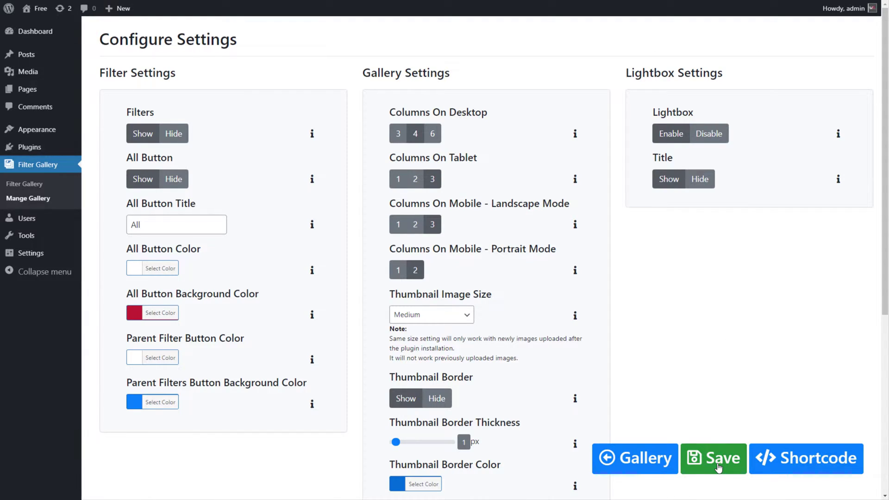
left_click(718, 468)
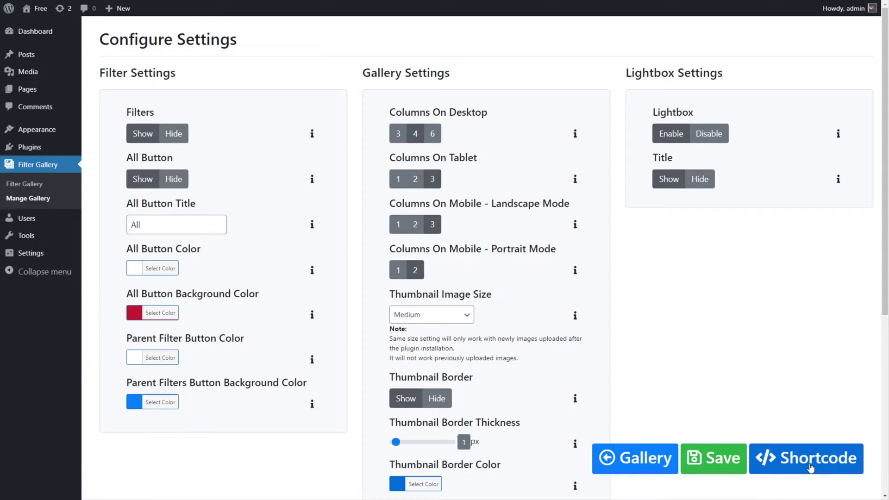
Show the gallery shortcode and copy [ufg id=1].
left_click(811, 468)
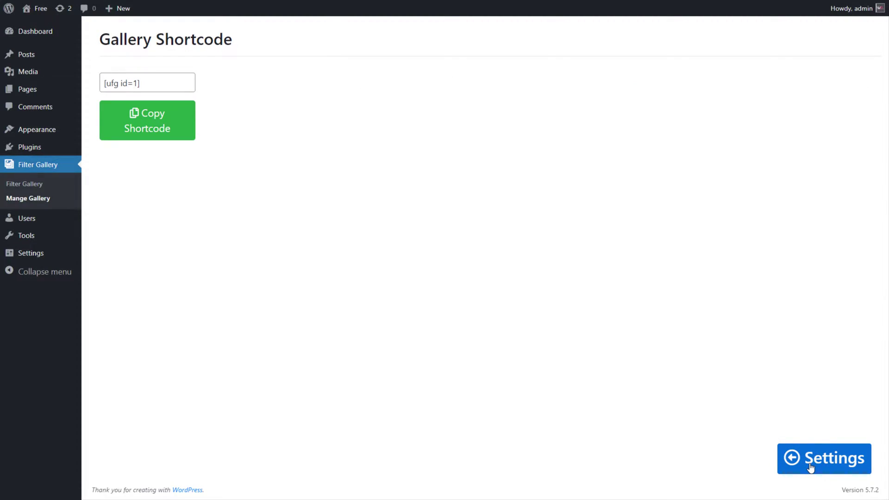
left_click(146, 140)
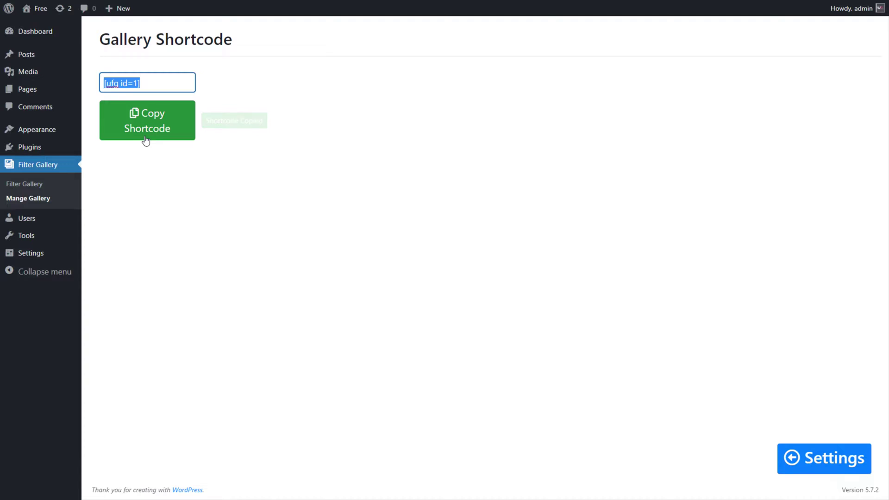
Create a new page titled 'Animals Gallery'.
mouse_move(66, 98)
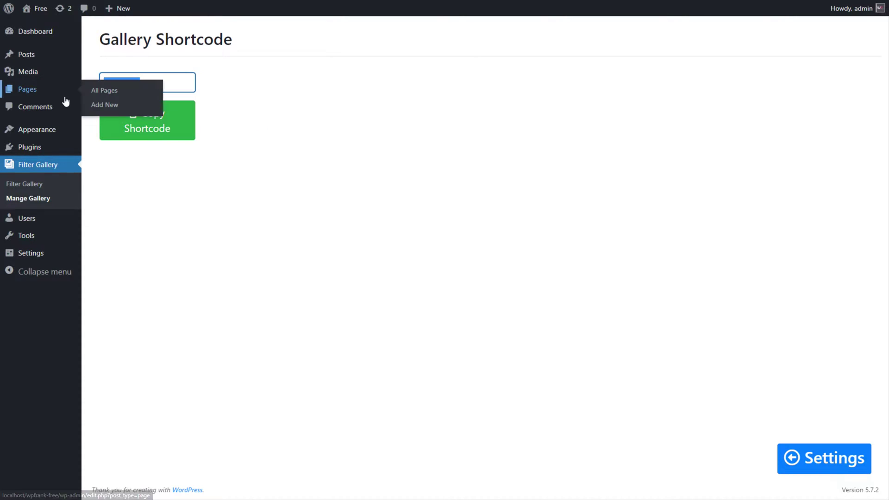
left_click(101, 106)
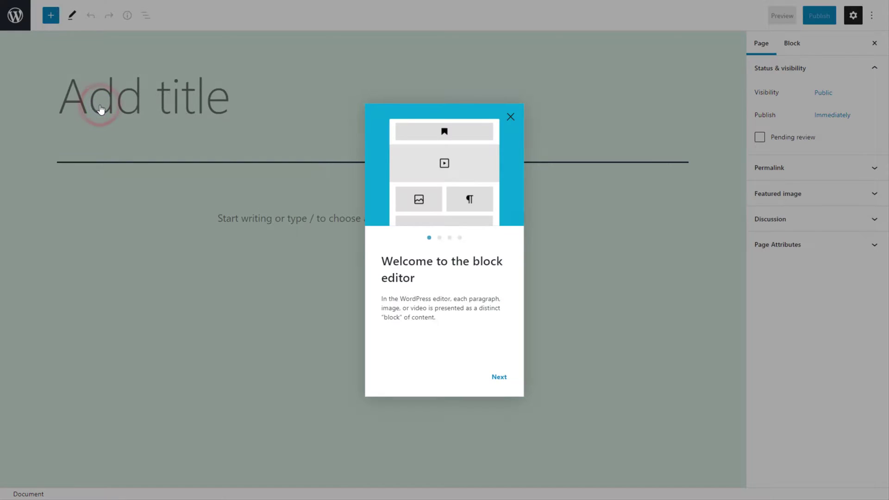
left_click(505, 378)
left_click(290, 96)
type("Anim")
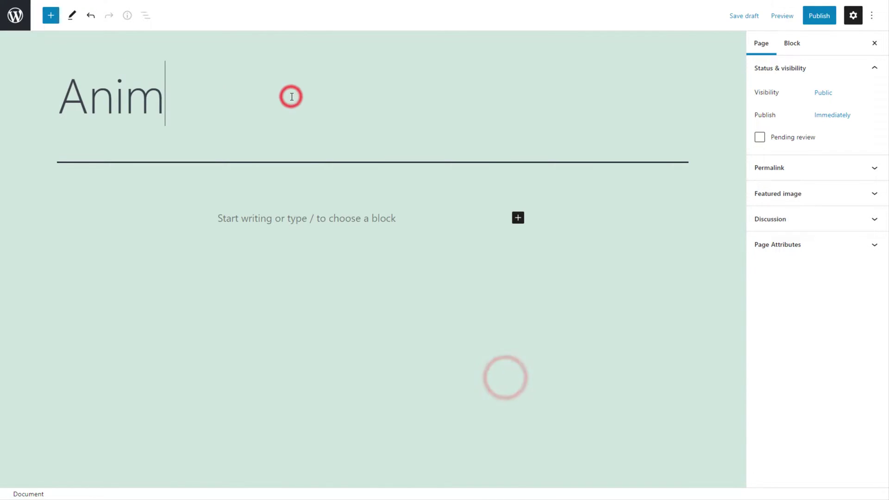
type("als Gallery")
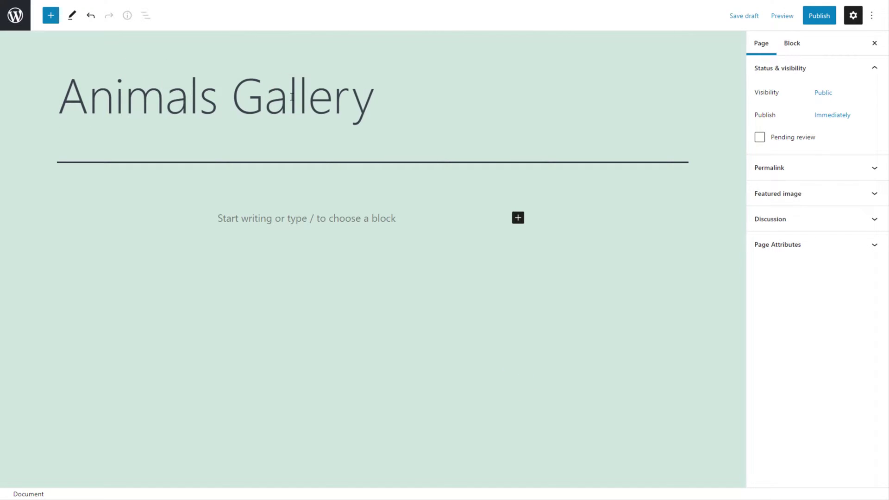
Add a Shortcode block containing [ufg id=1] and publish the page.
left_click(518, 218)
type("short")
left_click(551, 305)
key("ctrl+v")
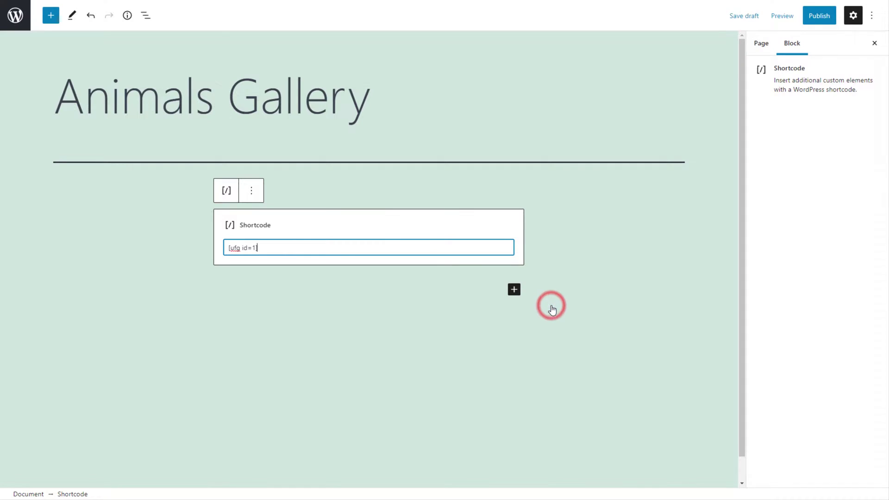
left_click(819, 22)
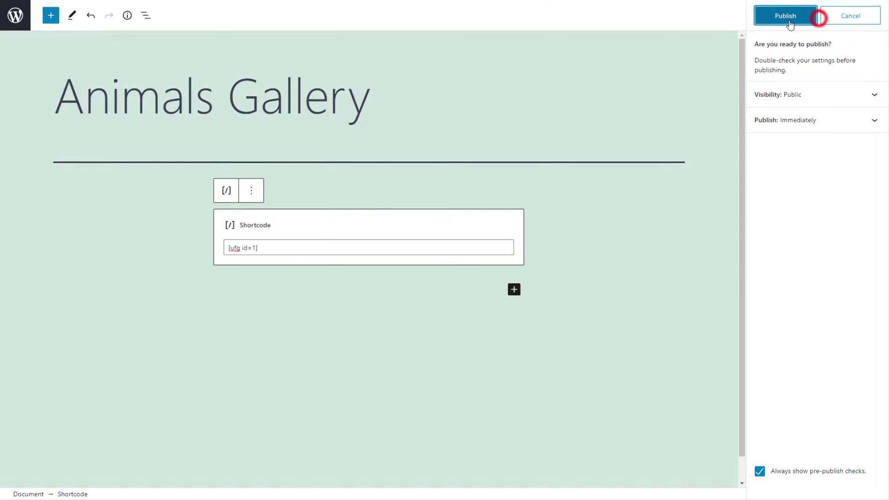
left_click(786, 20)
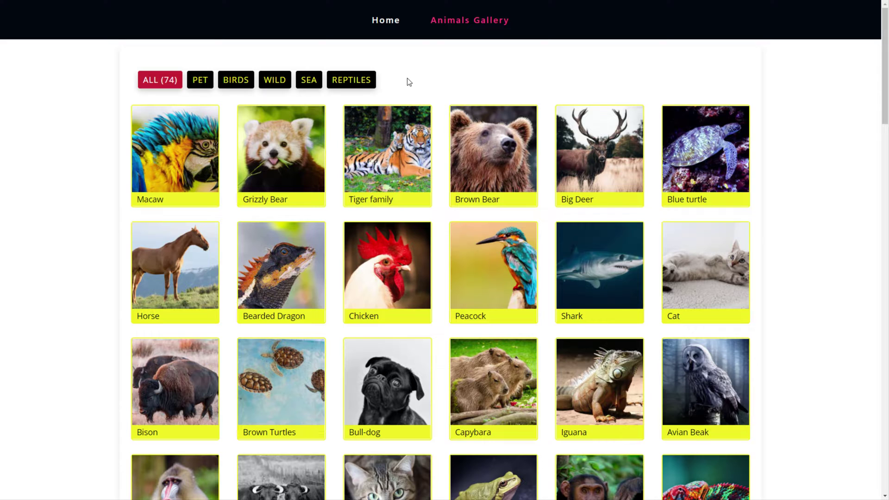
left_click_drag(883, 55, 886, 331)
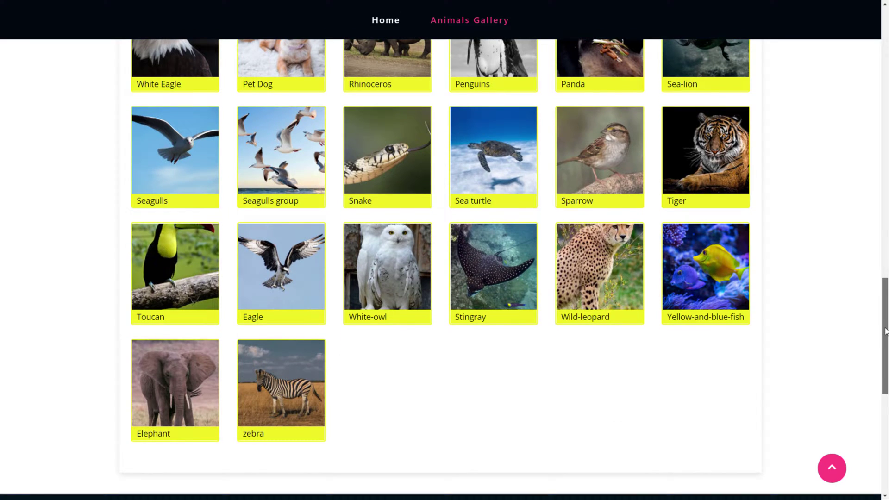
left_click(832, 468)
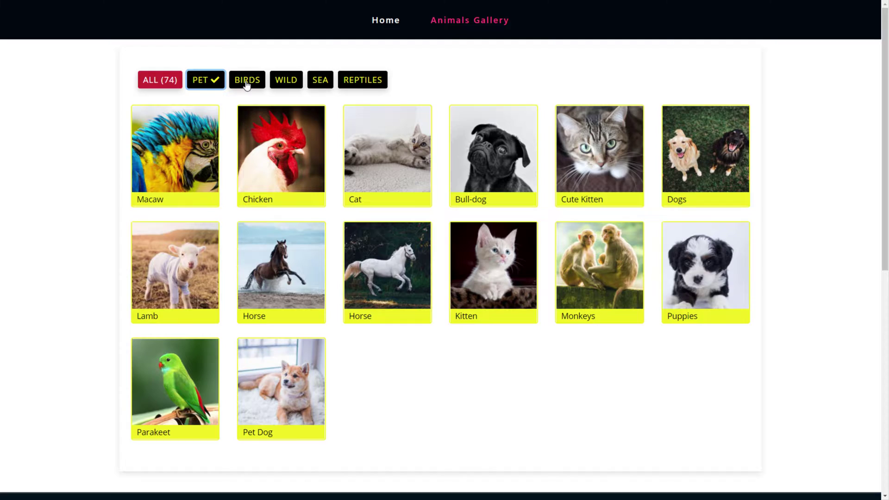
Try the gallery filters in turn: Birds, Wild, Sea, Reptiles, Pet, All (74), then Birds.
left_click(247, 83)
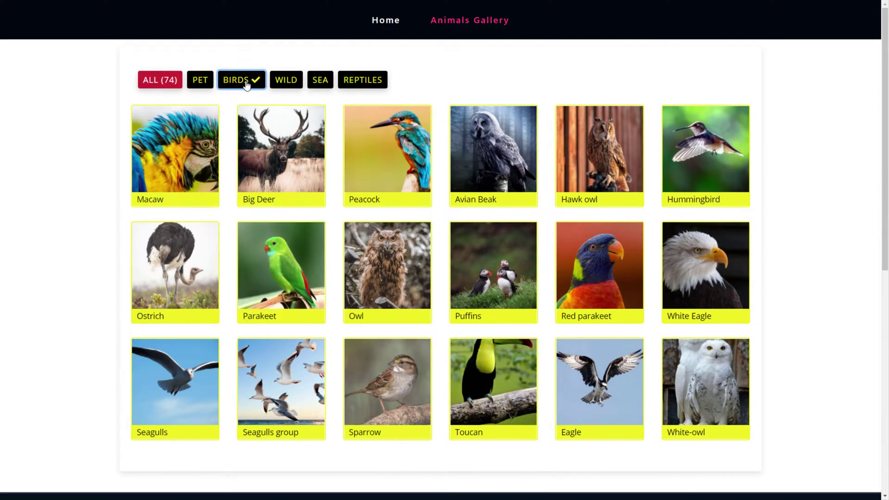
left_click(289, 87)
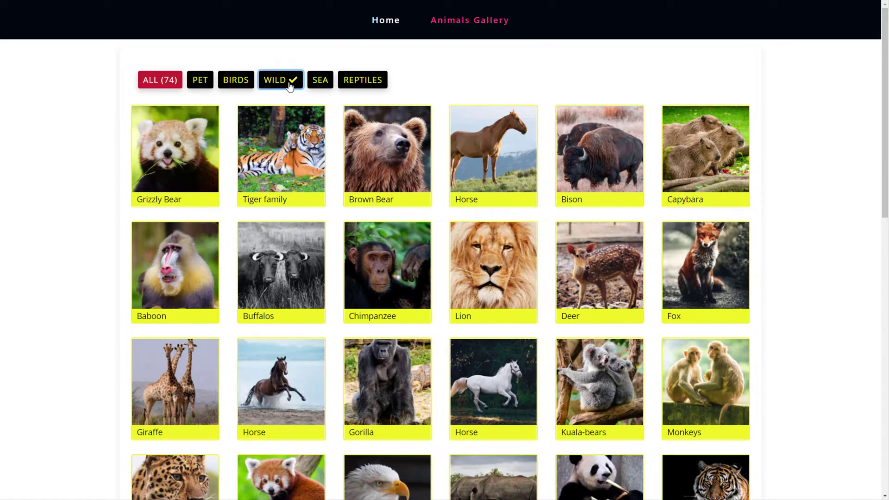
left_click(323, 86)
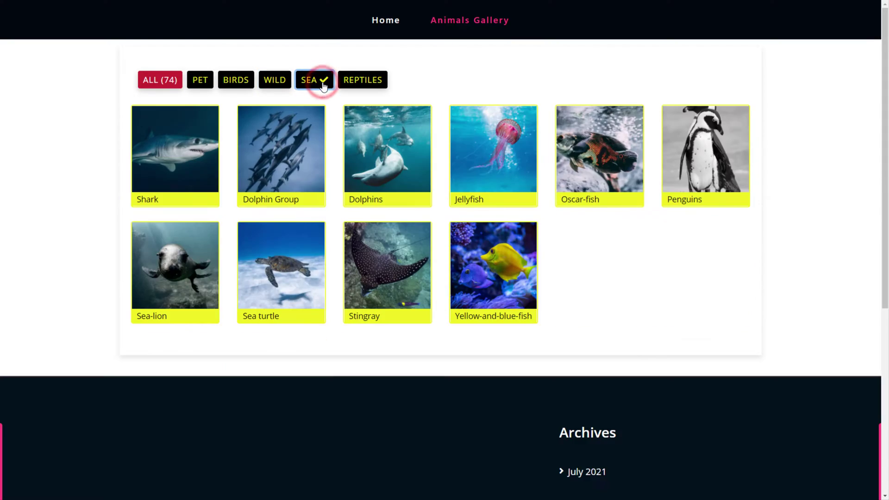
left_click(359, 86)
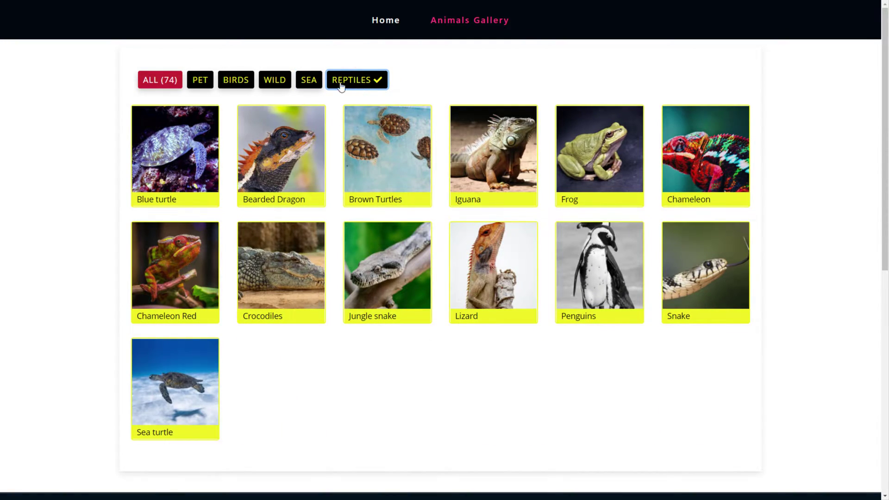
left_click(198, 86)
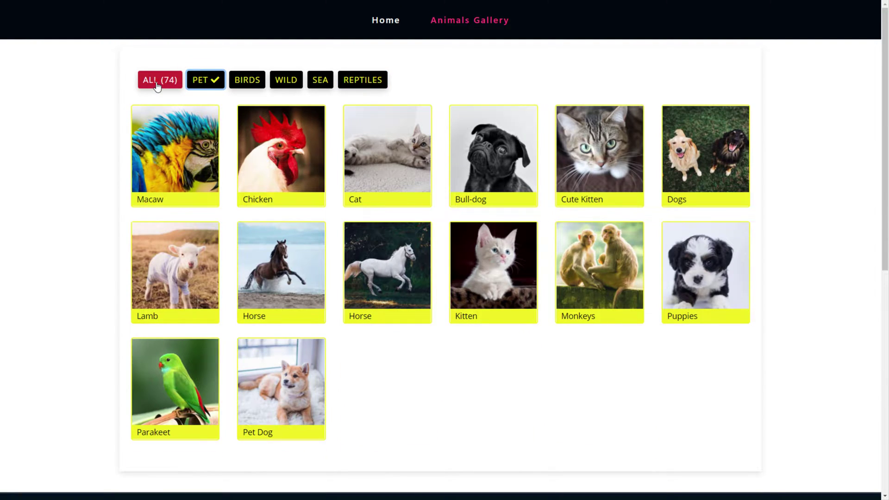
left_click(157, 86)
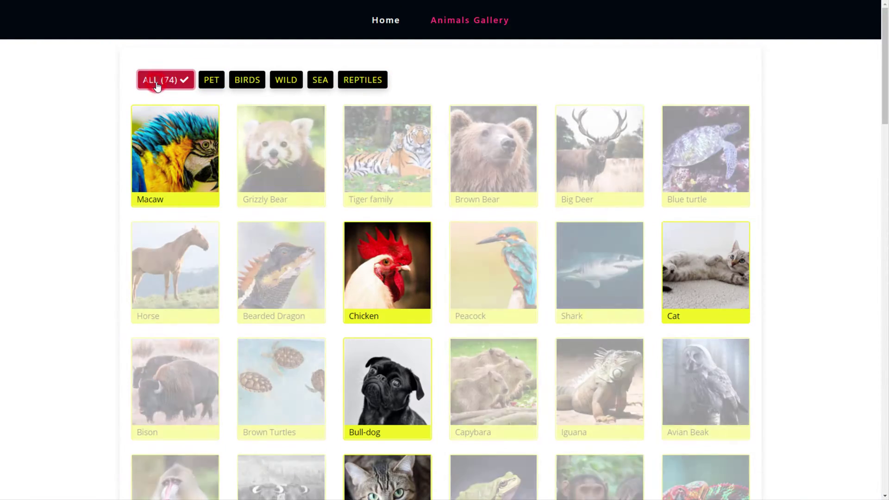
left_click(255, 82)
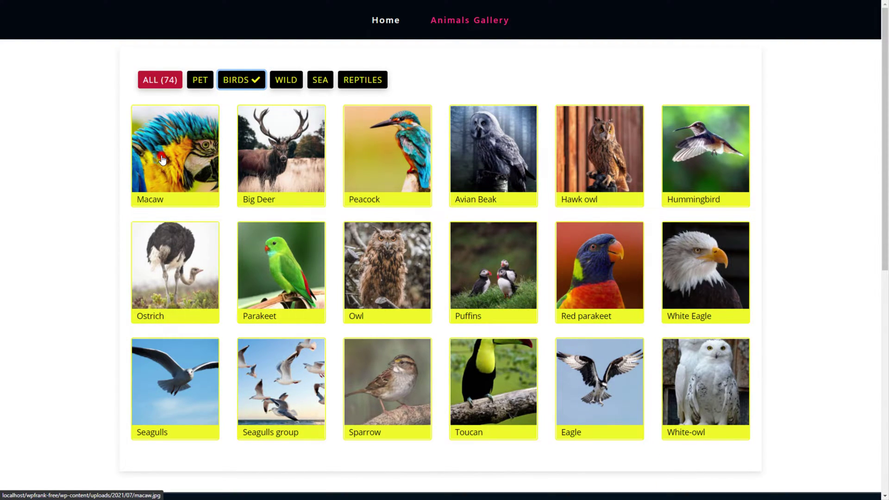
View the bird photos enlarged from Macaw through Peacock, Hawk owl and Hummingbird, then close the lightbox.
left_click(162, 159)
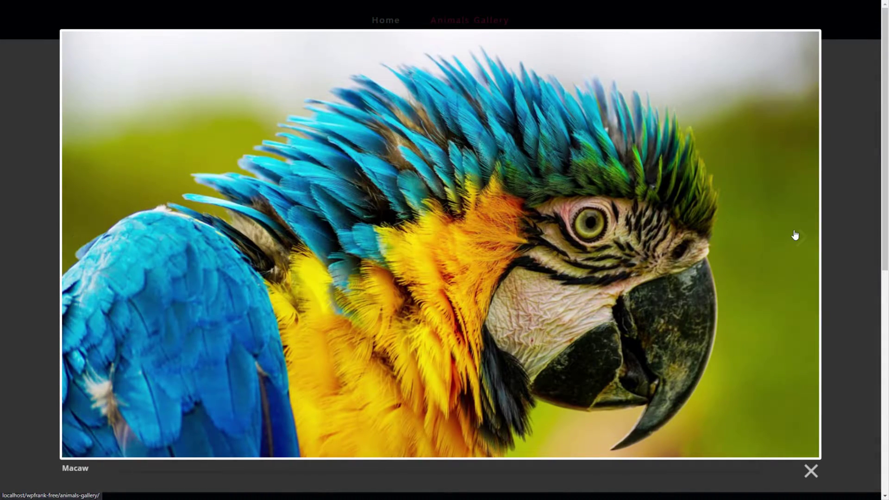
left_click(795, 235)
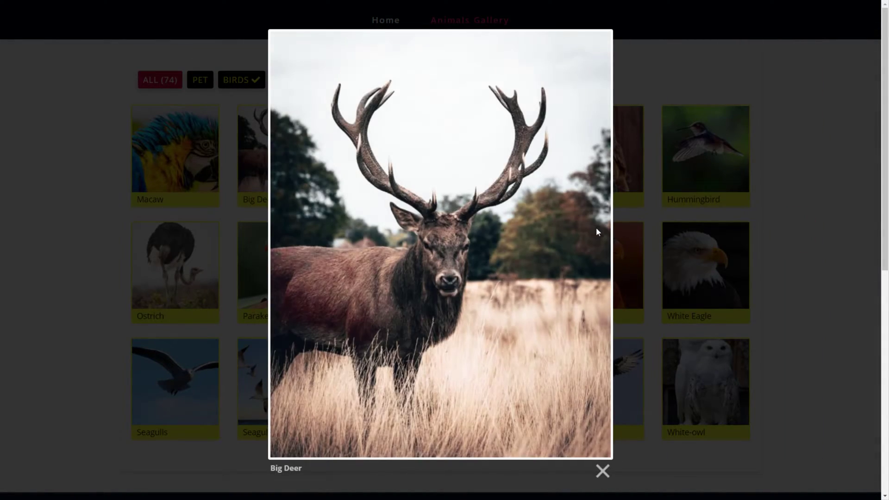
left_click(596, 231)
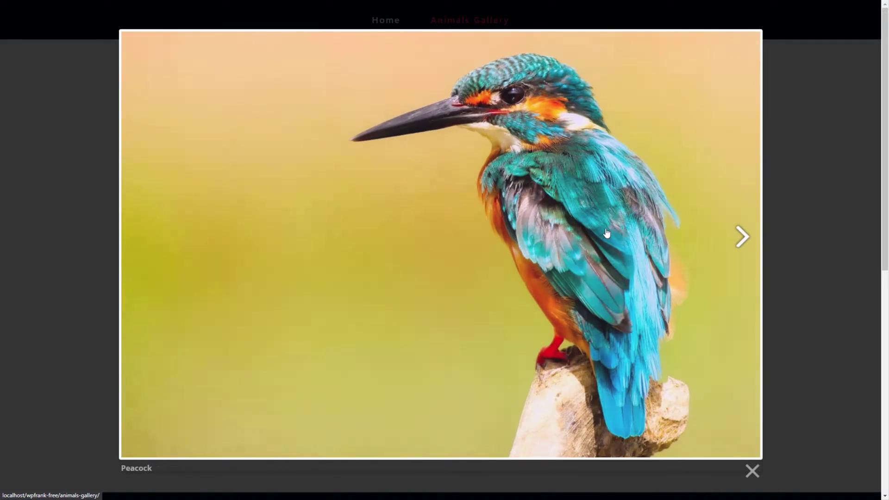
left_click(740, 236)
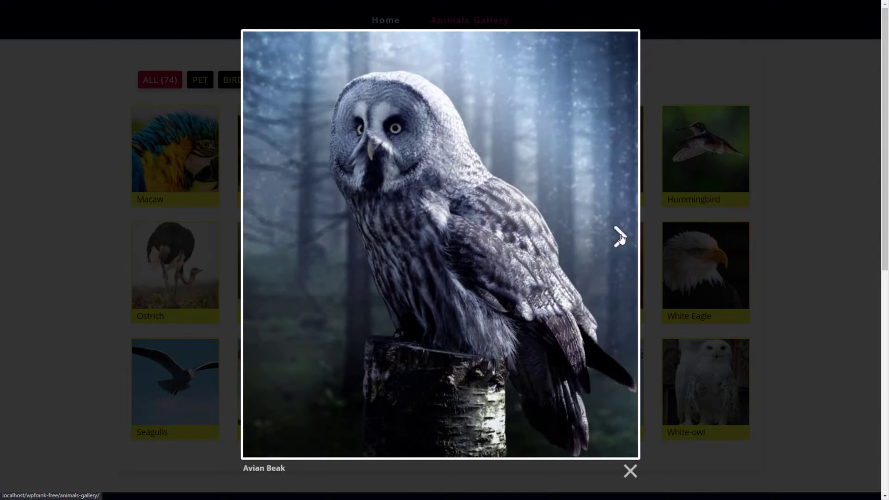
left_click(620, 239)
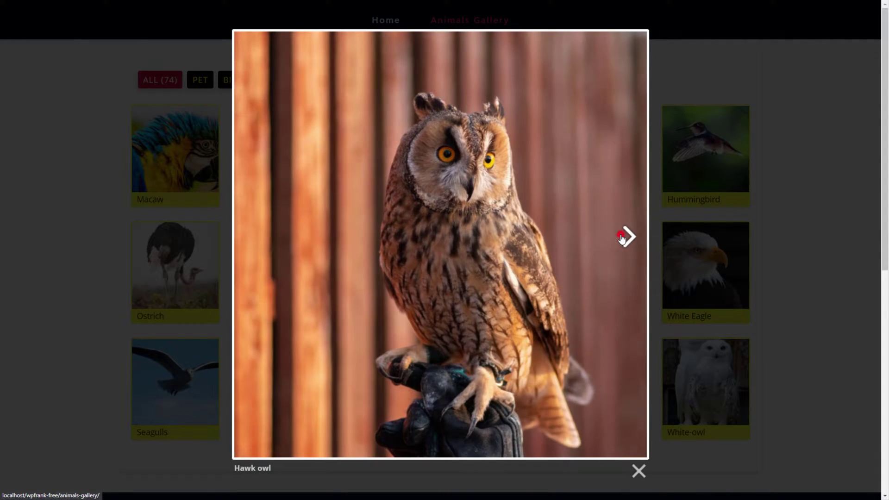
left_click(621, 238)
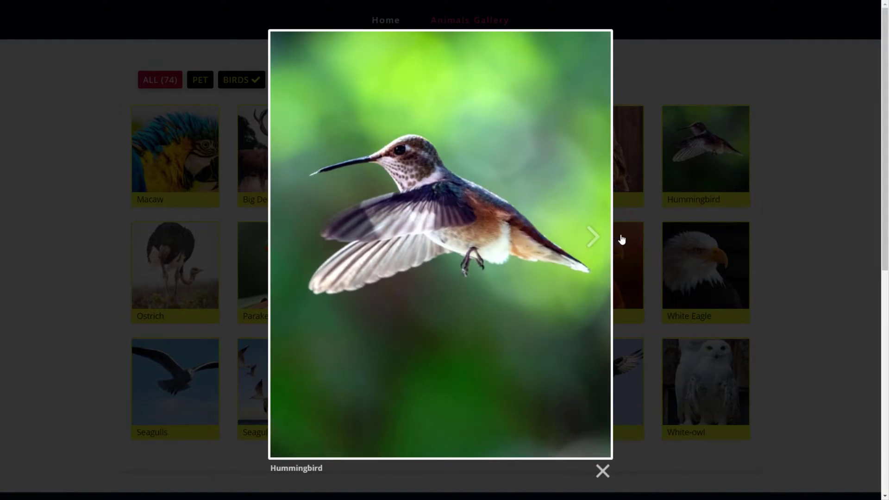
left_click(595, 239)
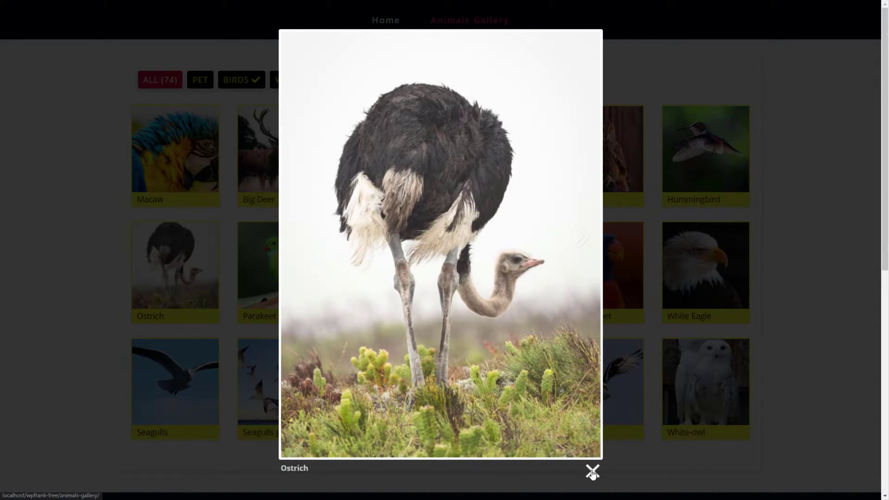
left_click(592, 472)
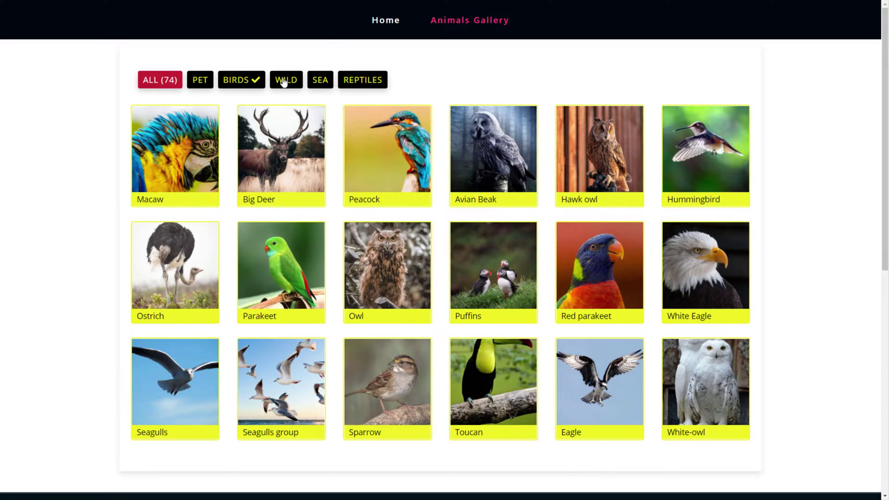
Filter to Wild and browse enlarged photos from Grizzly Bear onward, then close the lightbox.
left_click(284, 81)
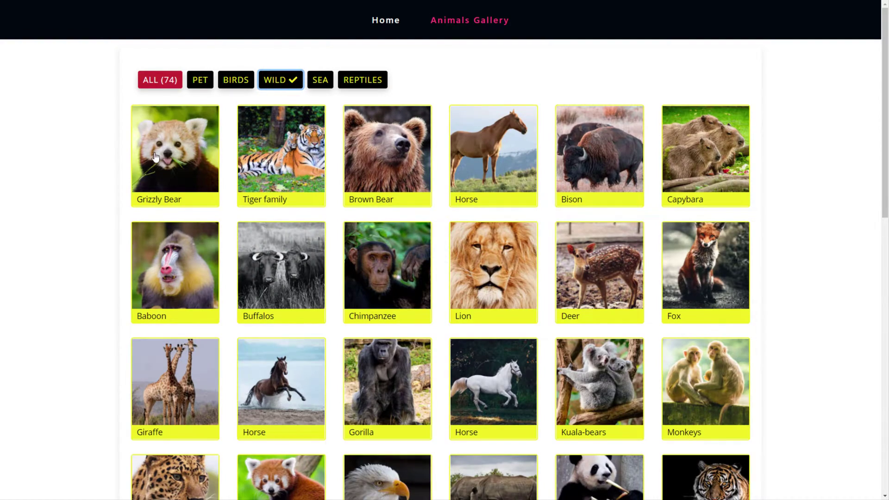
left_click(155, 158)
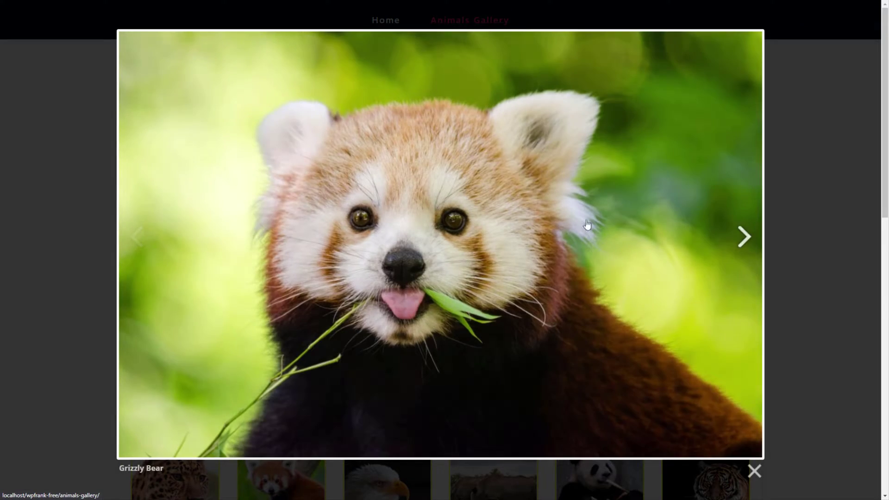
left_click(744, 237)
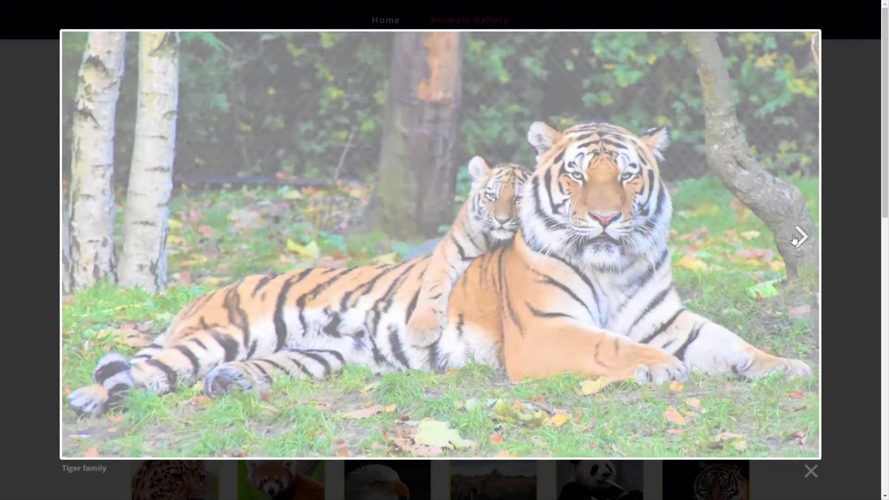
left_click(793, 238)
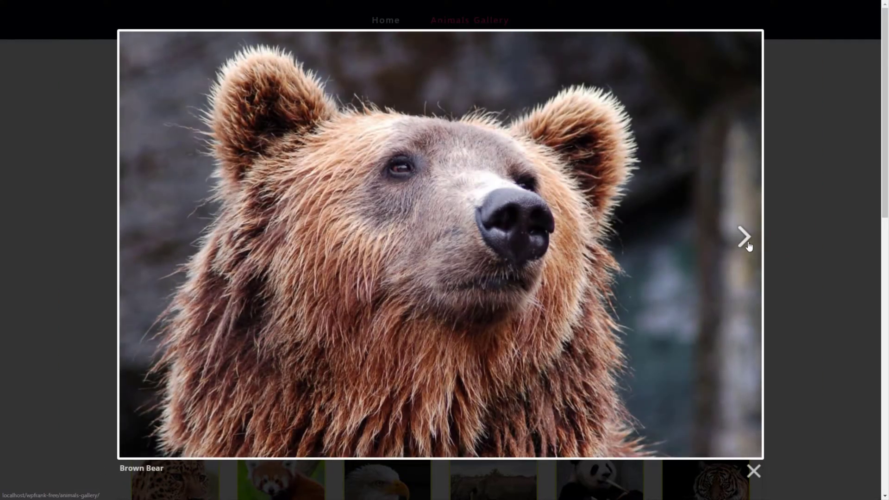
left_click(748, 242)
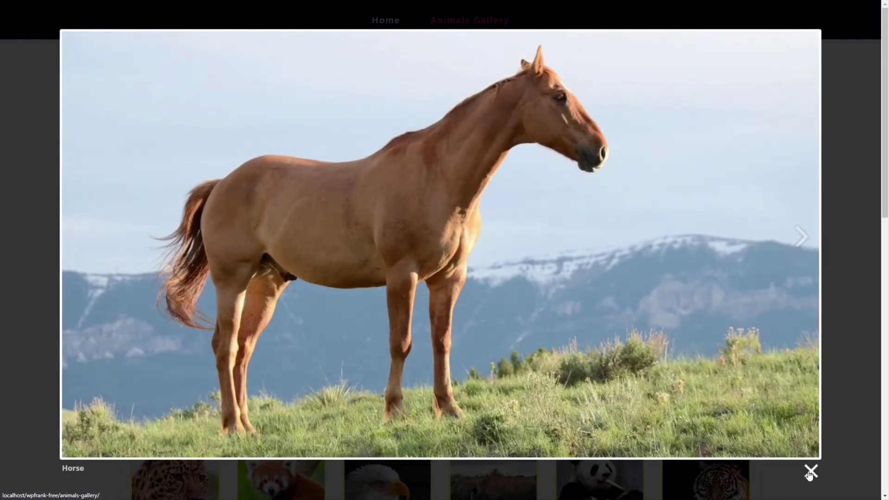
left_click(808, 472)
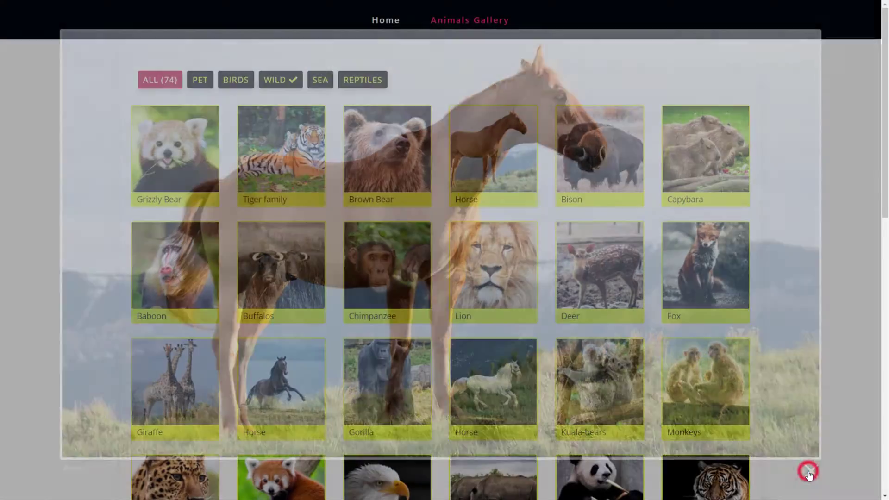
Browse Sea photos from Shark to Jellyfish, then filter to Reptiles and enlarge Blue turtle.
left_click(321, 80)
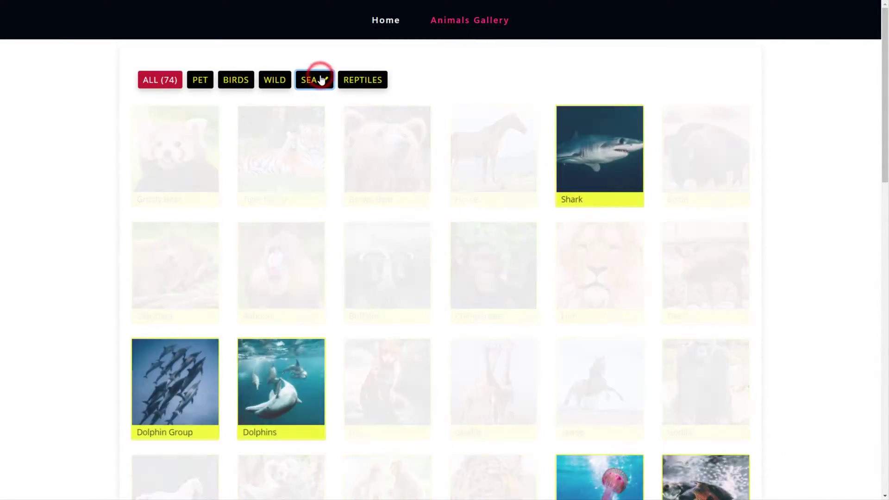
left_click(179, 162)
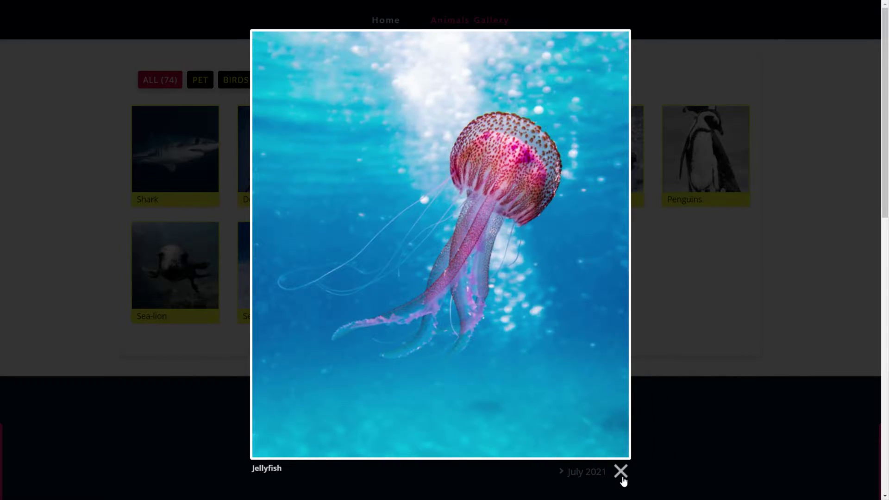
left_click(622, 473)
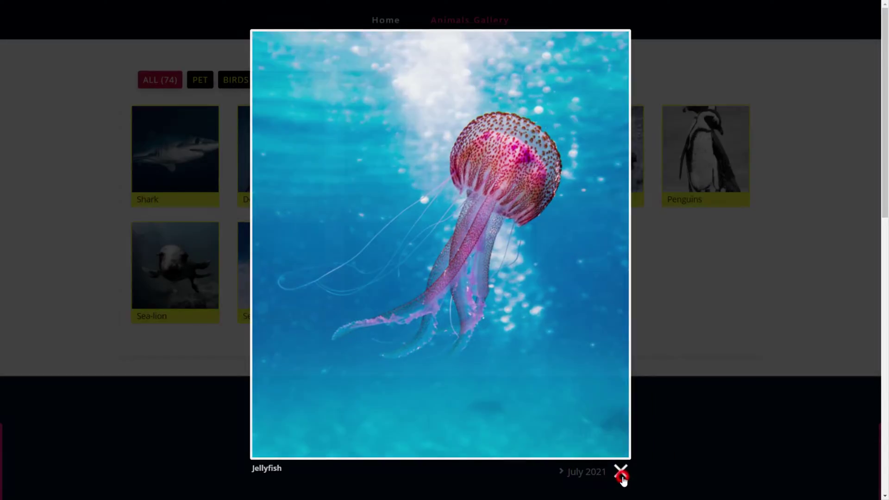
left_click(366, 80)
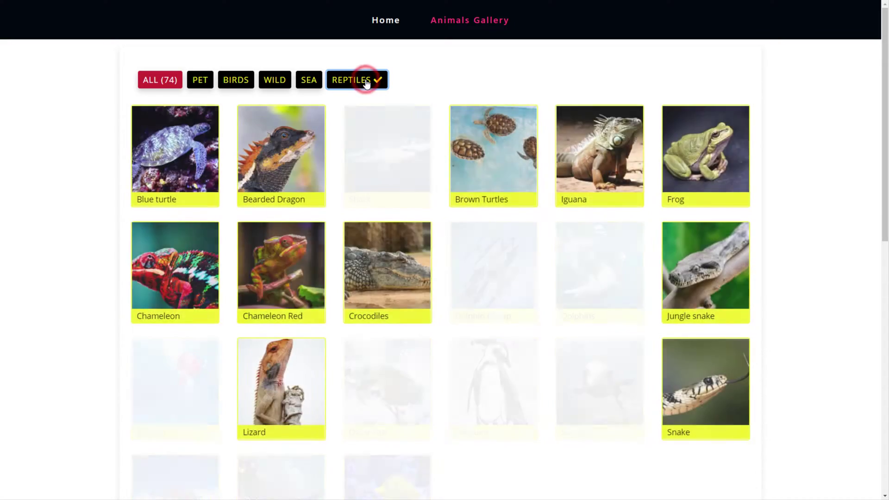
left_click(163, 151)
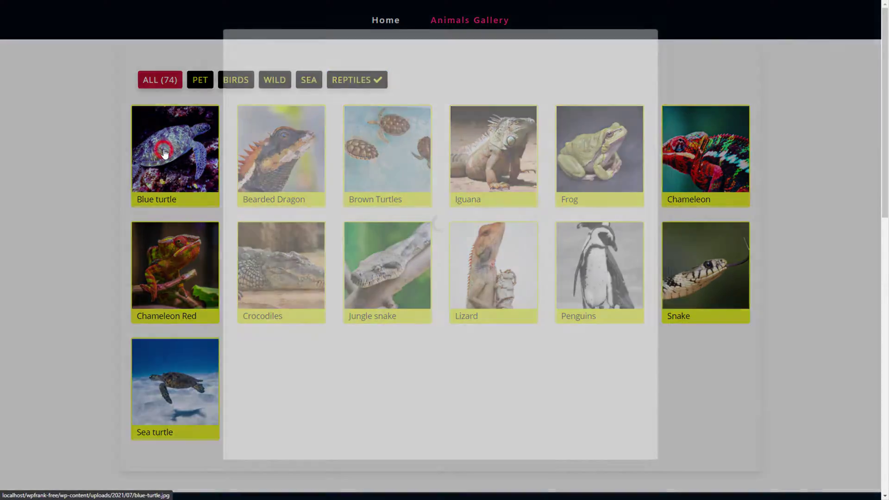